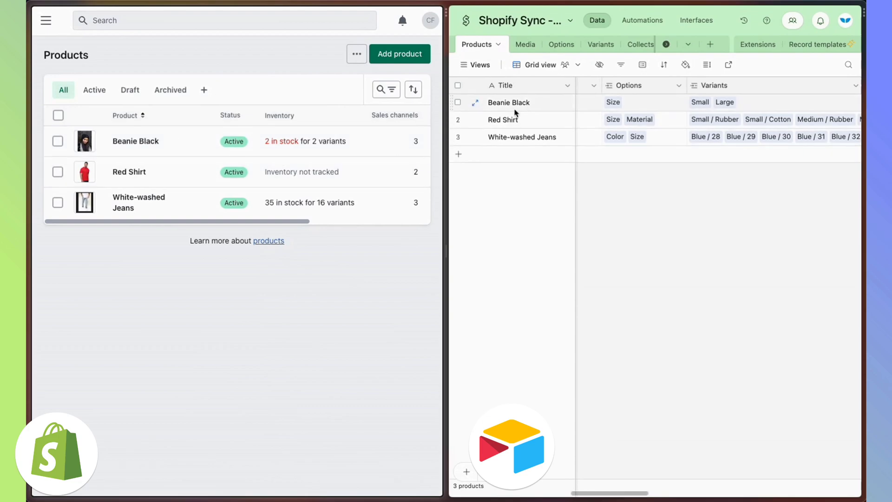
- Review the synced Products grid, then the Media, Options and Variants tables
scroll(709, 122, right, 10)
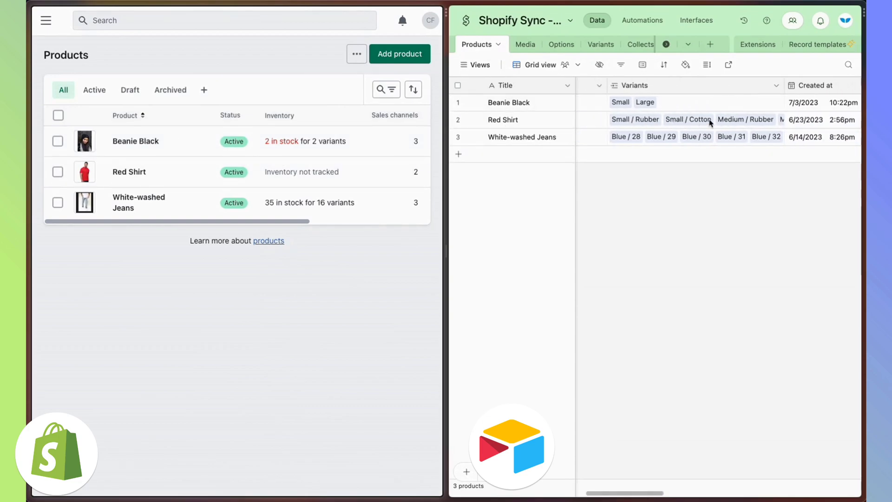
scroll(709, 122, right, 10)
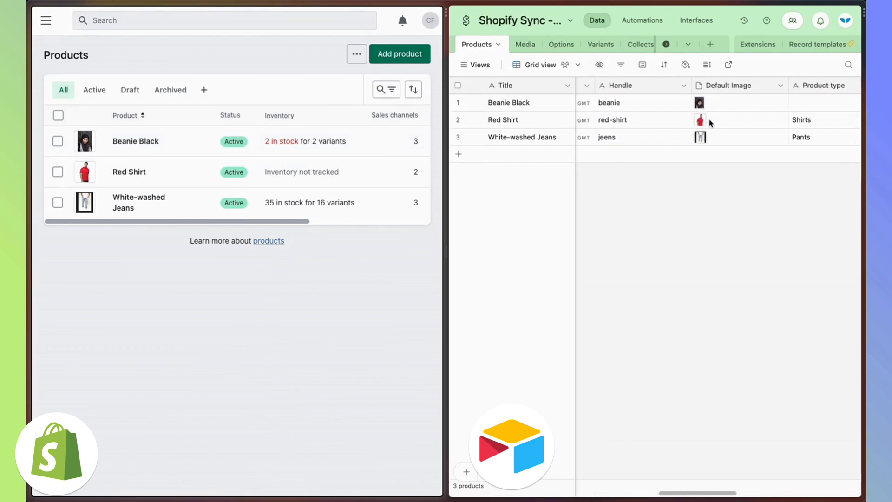
scroll(709, 122, right, 5)
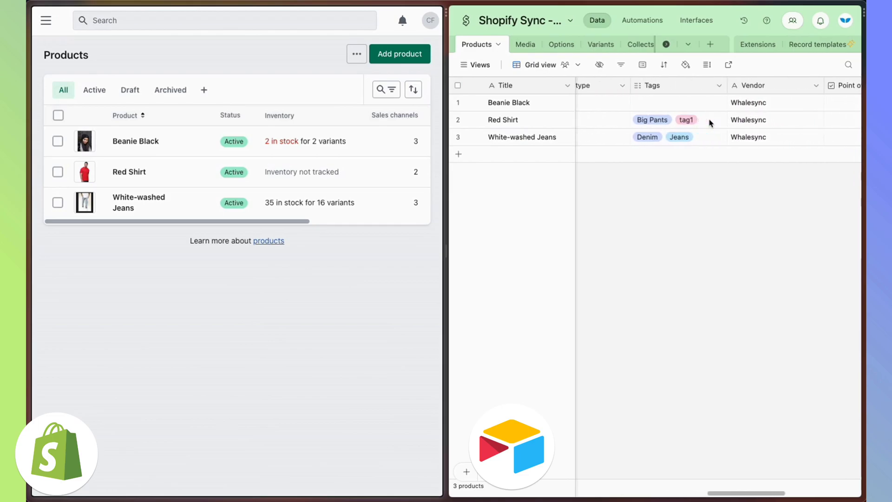
click(516, 43)
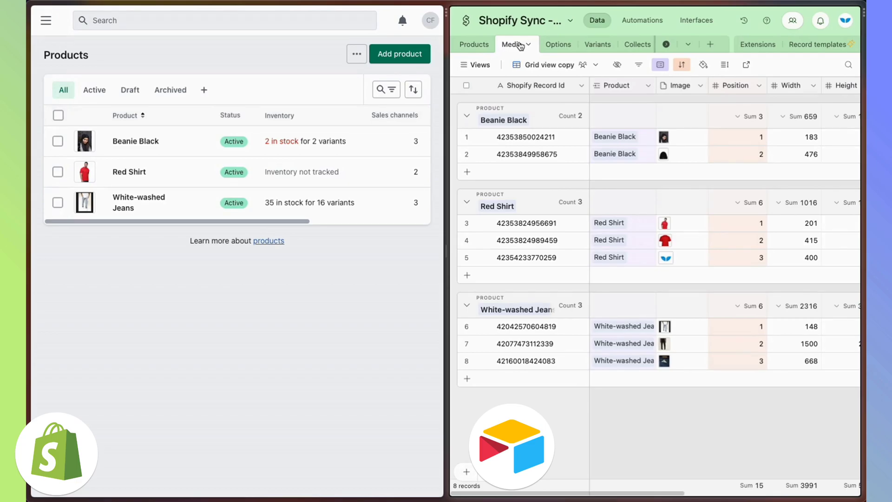
click(559, 45)
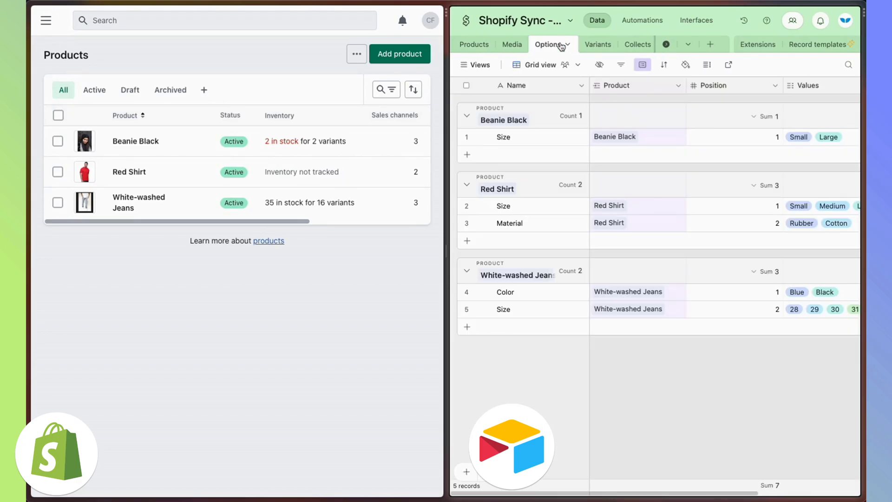
click(593, 43)
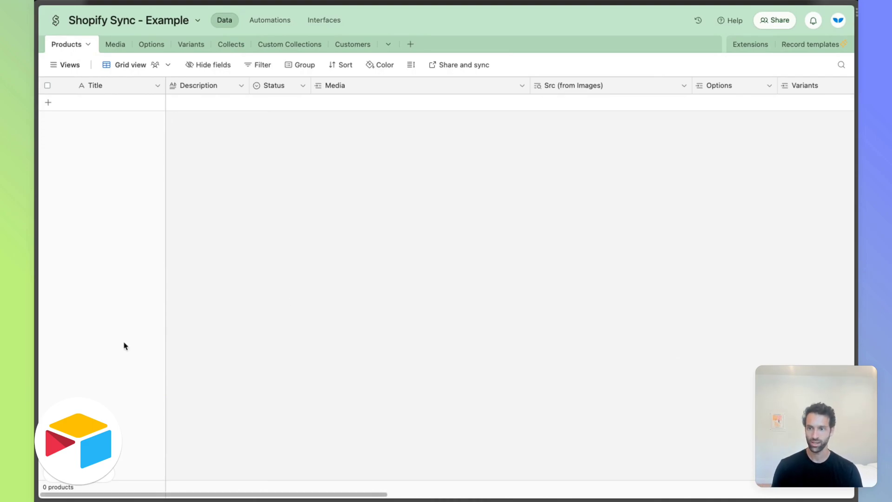
- Visit the Whalesync website and browse the Shopify template pack
mouse_move(36, 395)
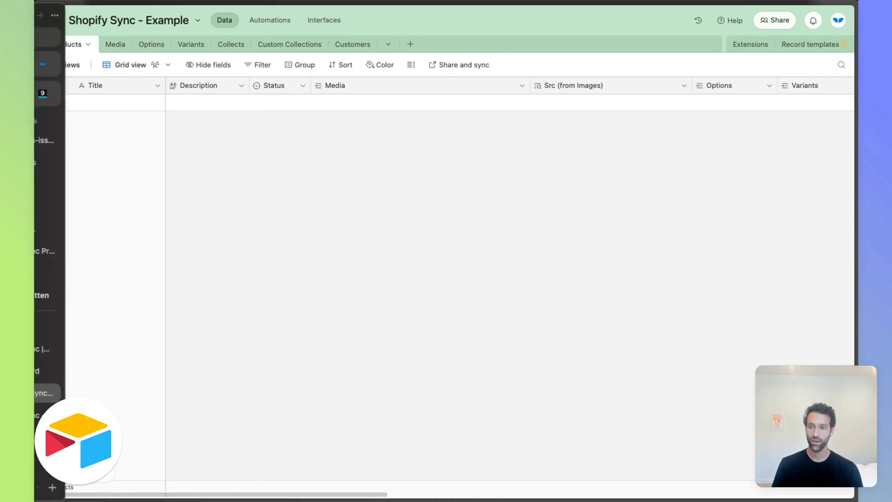
click(71, 352)
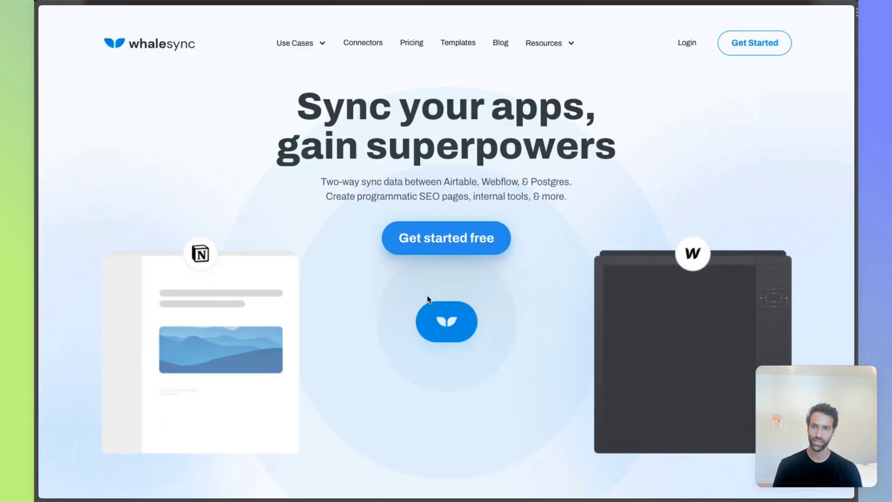
click(458, 46)
scroll(492, 251, down, 4)
scroll(494, 274, down, 3)
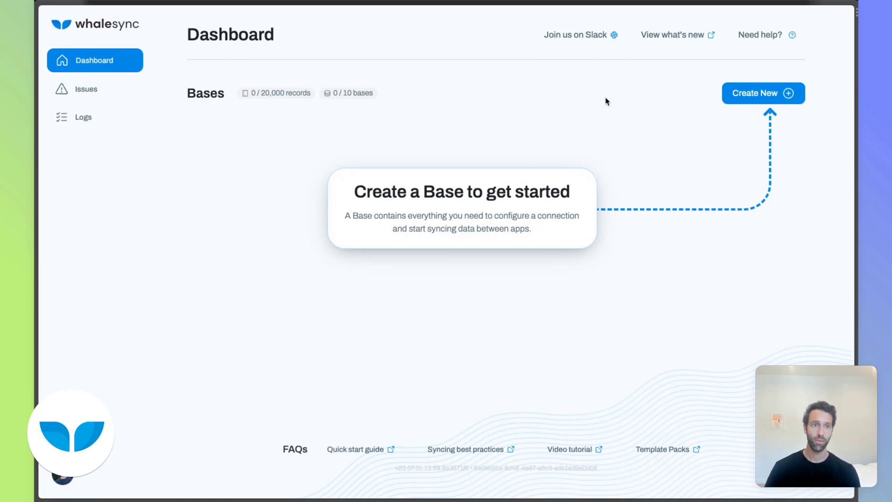
- Create a new Whalesync base with Shopify as the first app and begin authorizing it
click(751, 92)
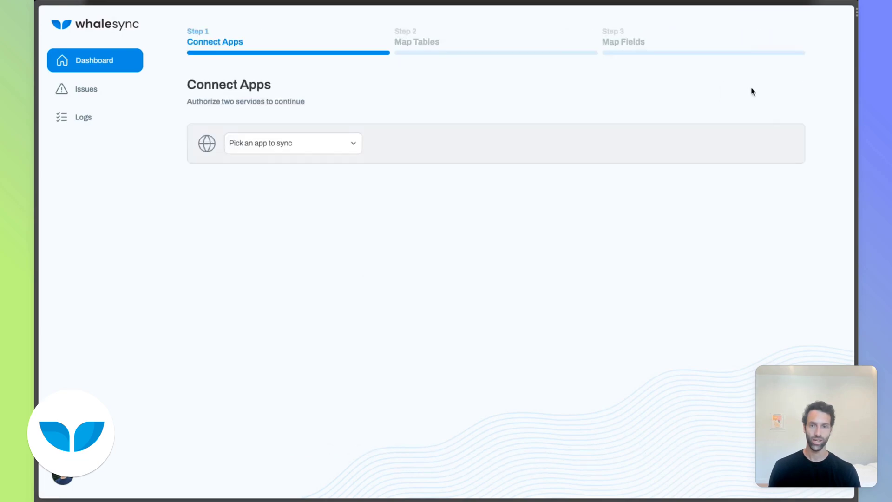
click(281, 143)
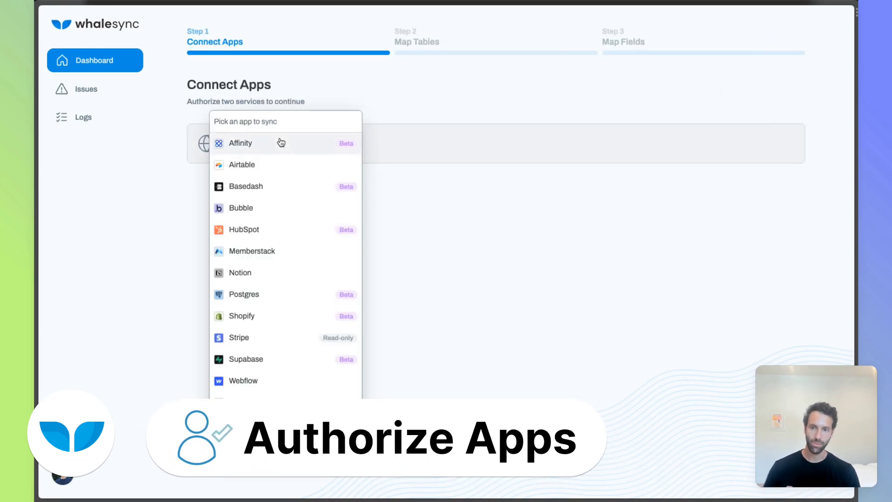
click(297, 317)
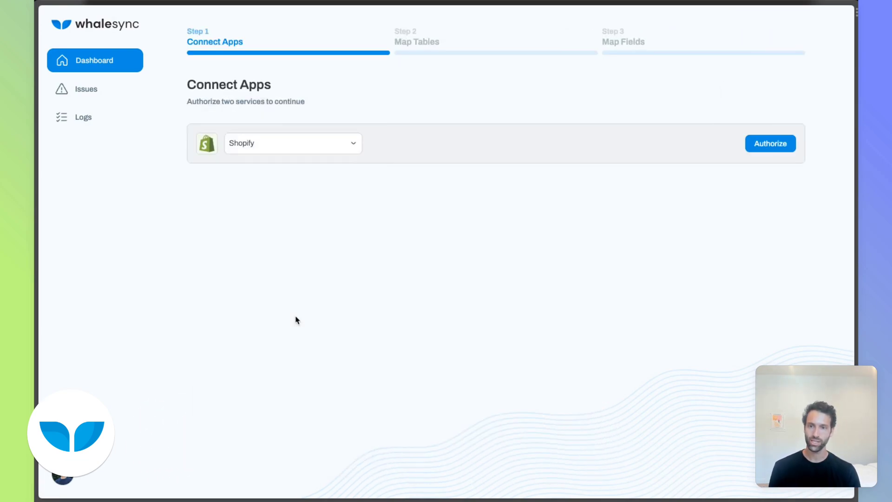
click(766, 149)
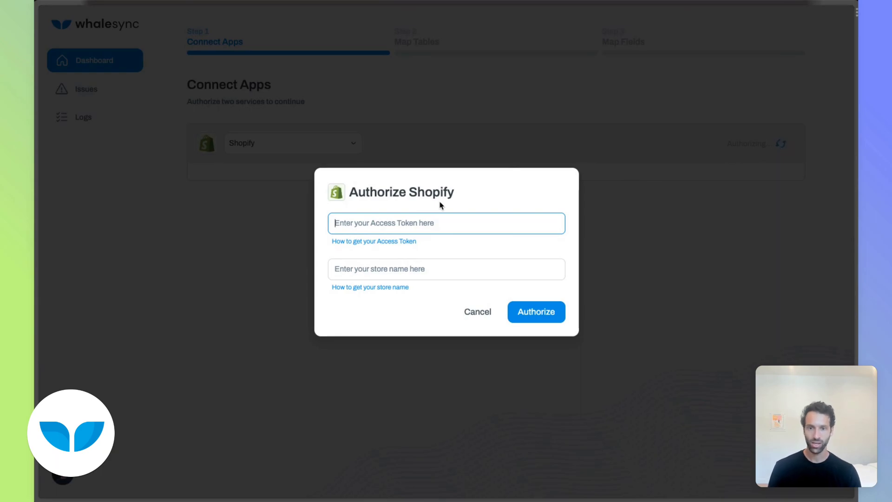
mouse_move(37, 232)
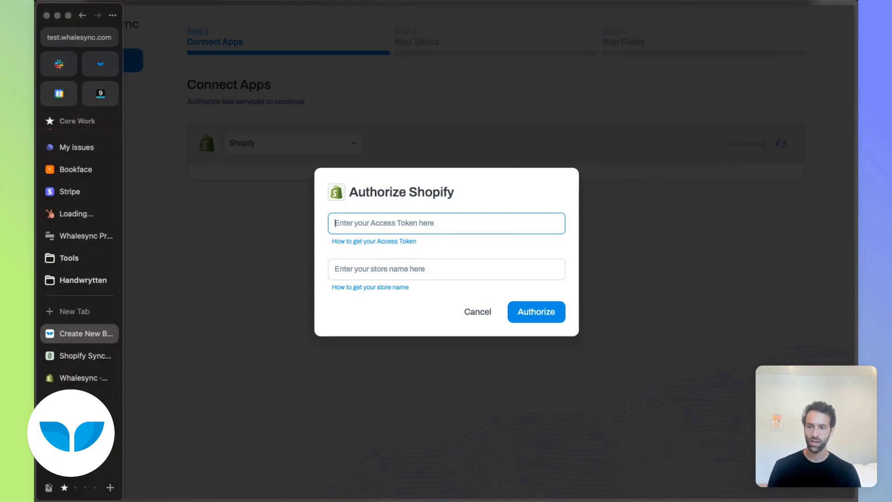
click(58, 359)
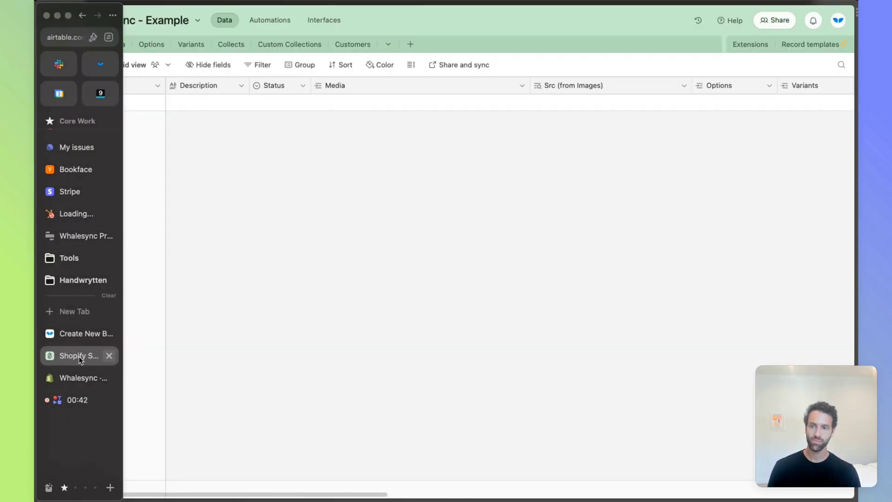
- Create a custom Shopify app named 'Whalesync - Example' under Develop apps
click(77, 372)
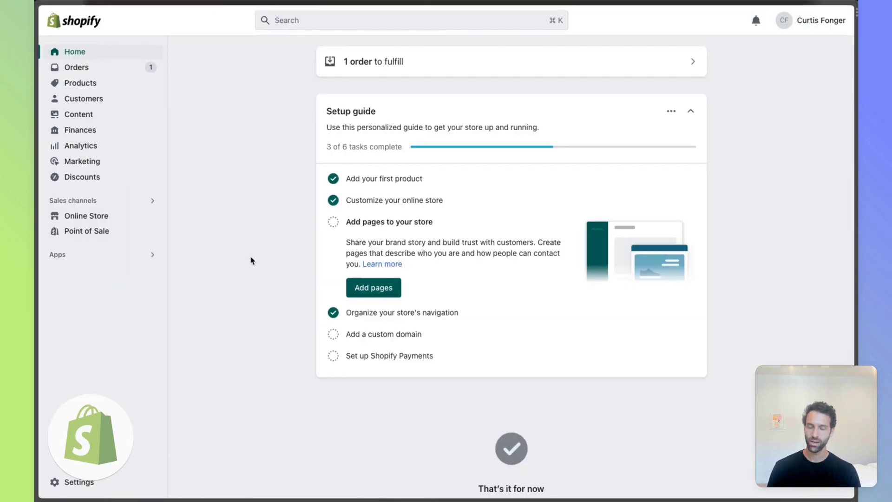
click(68, 257)
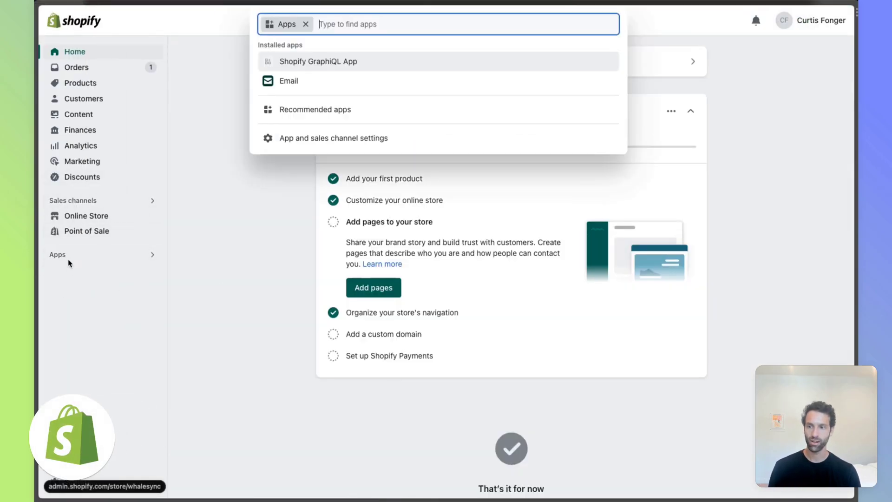
click(351, 139)
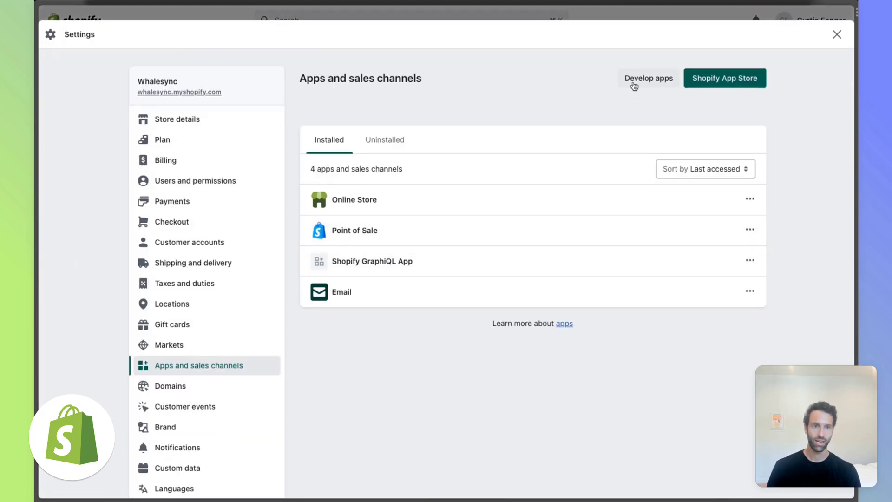
click(647, 80)
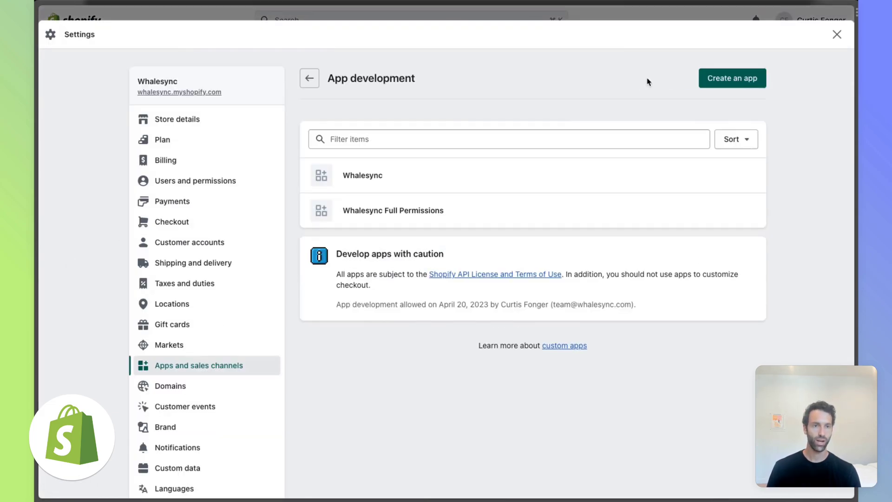
click(724, 79)
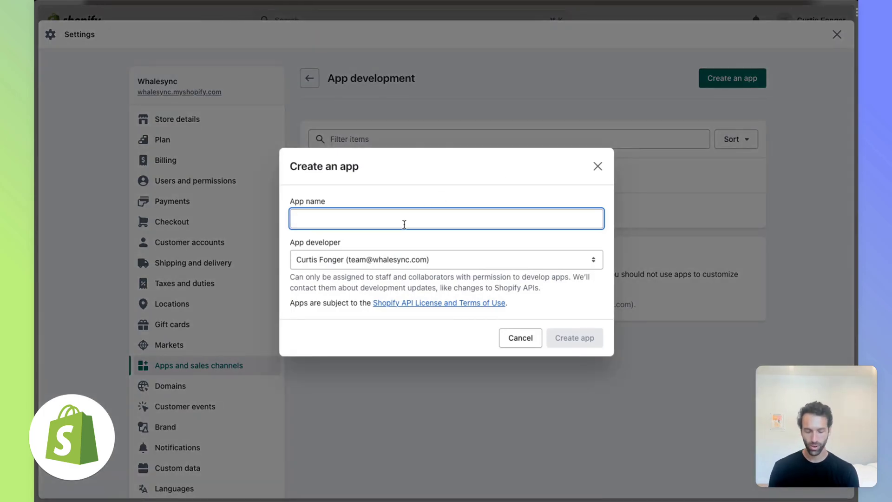
text(Whalesync - Example)
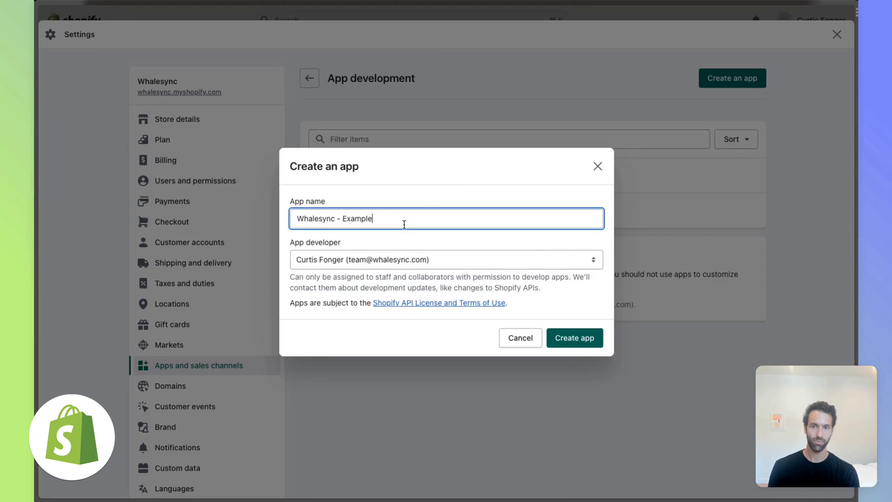
click(578, 340)
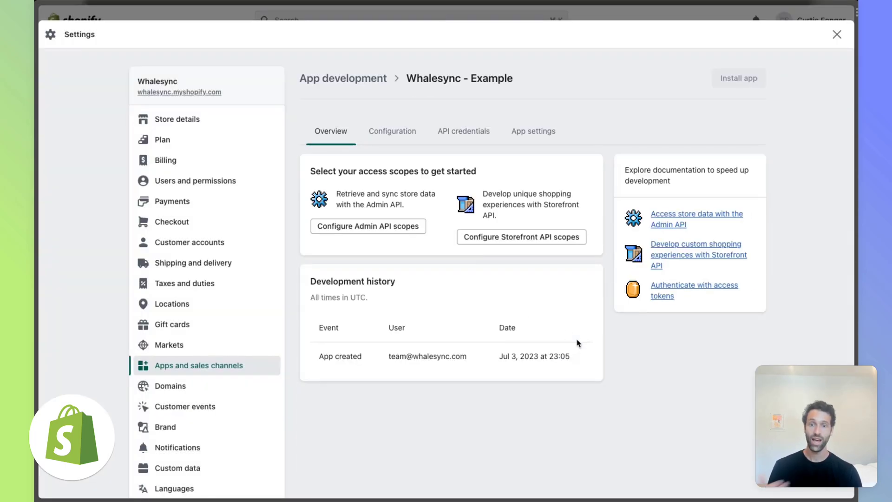
- Give the app read and write access to products in its Admin API scopes
click(359, 227)
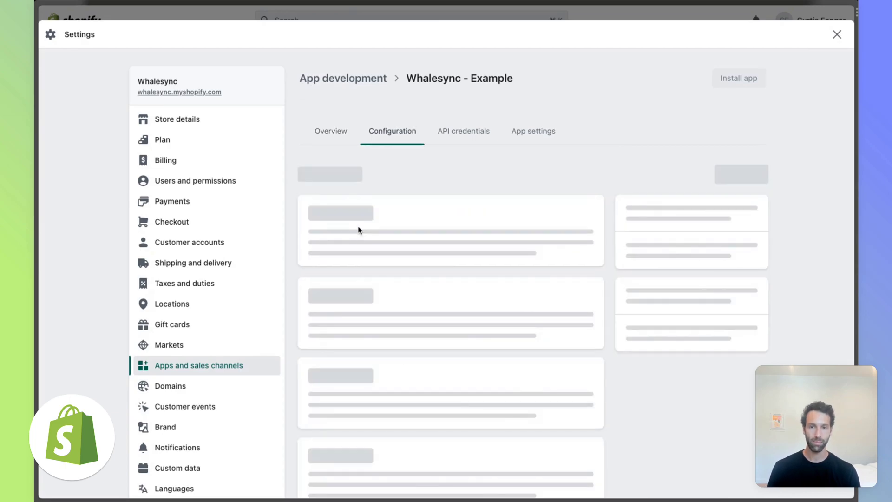
click(403, 285)
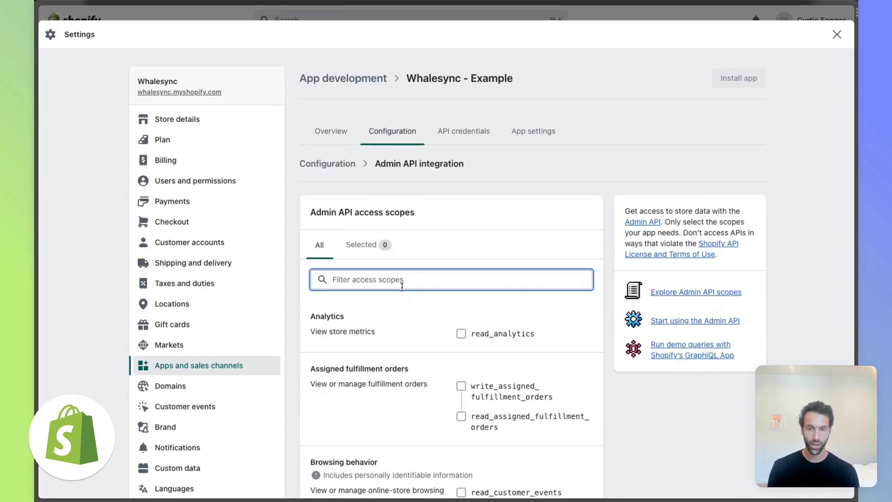
text(products)
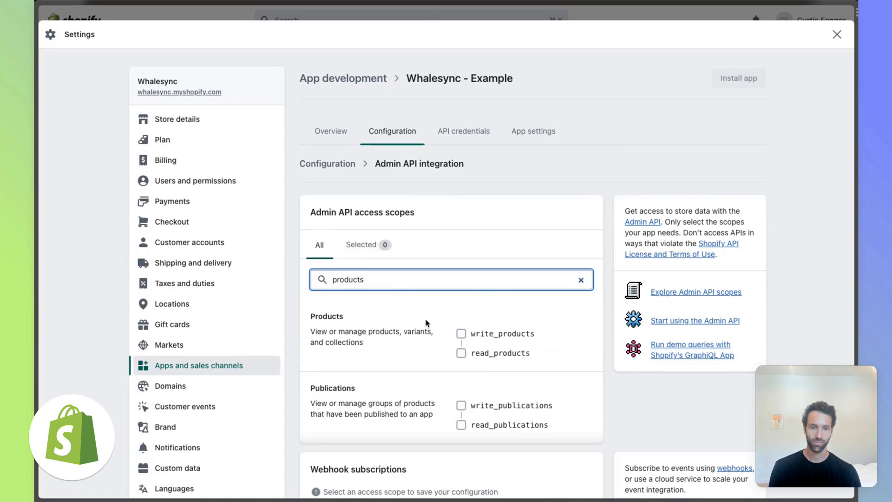
click(461, 333)
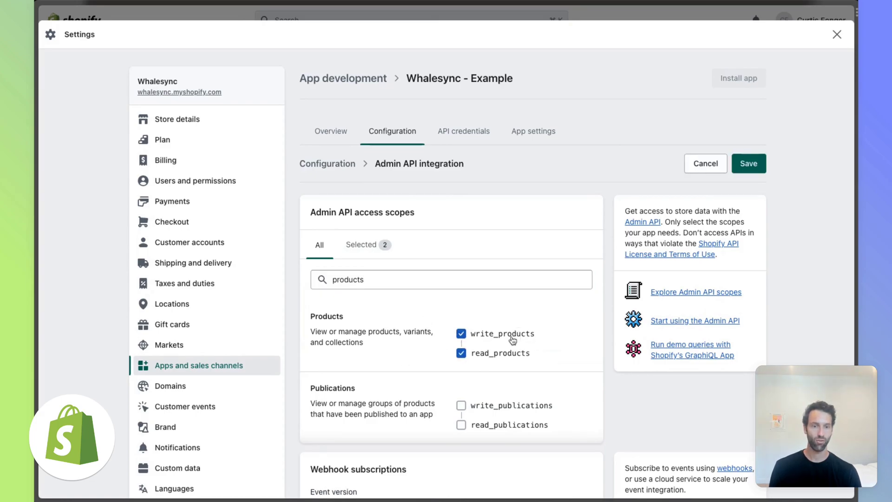
click(753, 168)
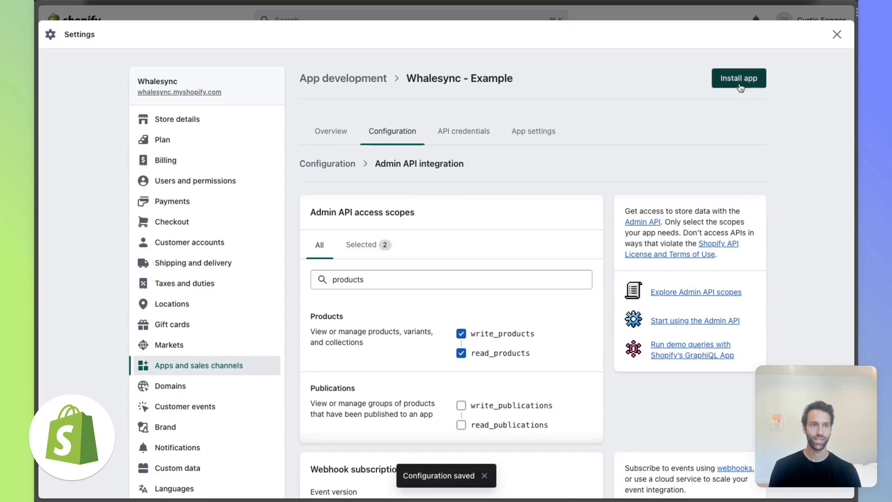
- Install the app, then reveal and copy its Admin API access token
click(739, 85)
click(585, 302)
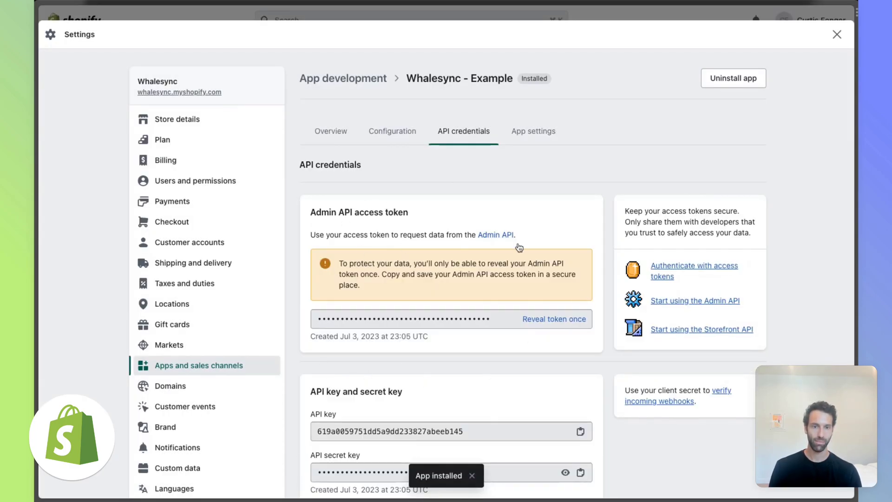
click(554, 318)
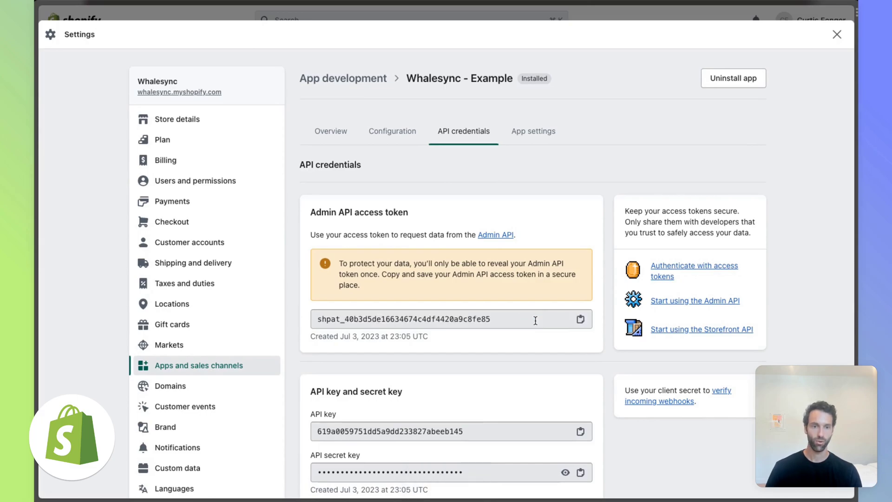
click(580, 319)
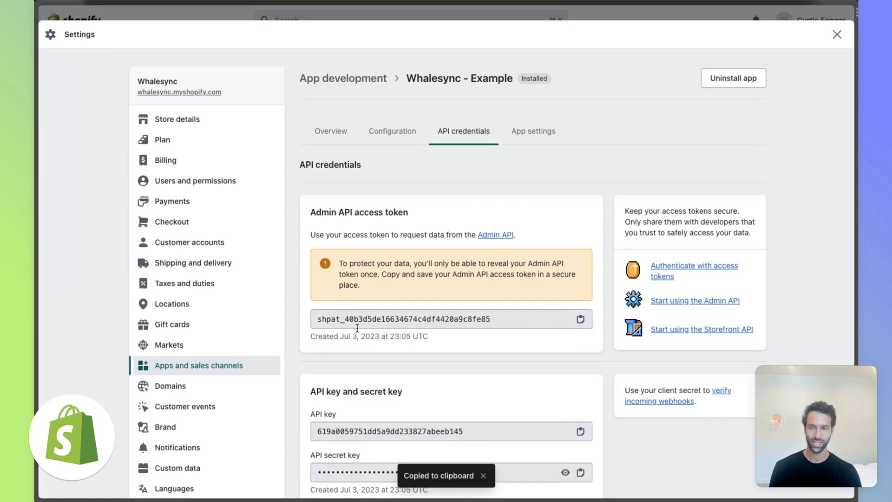
- Authorize Shopify with the pasted access token and store name 'whalesync', then save the connection
mouse_move(37, 357)
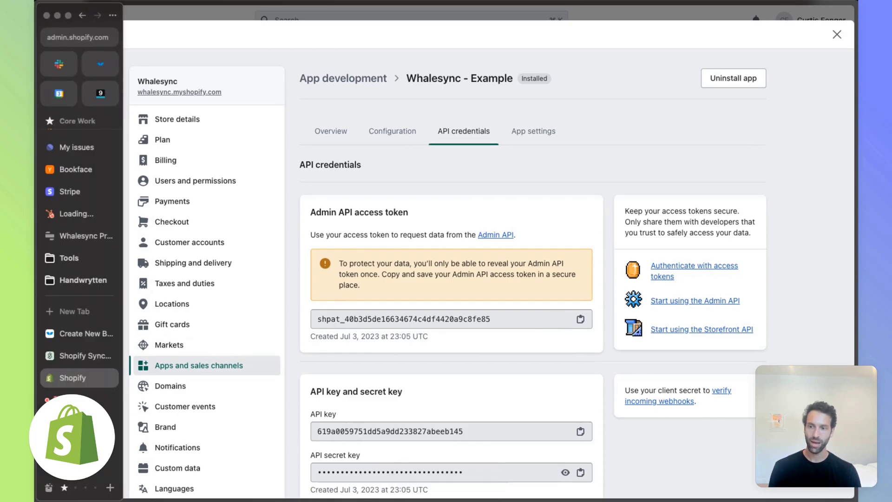
click(83, 337)
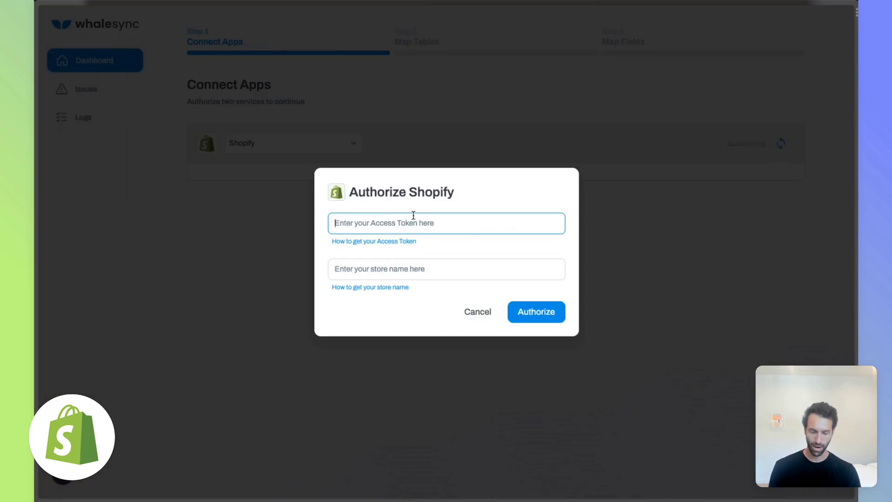
key(super+v)
mouse_move(37, 349)
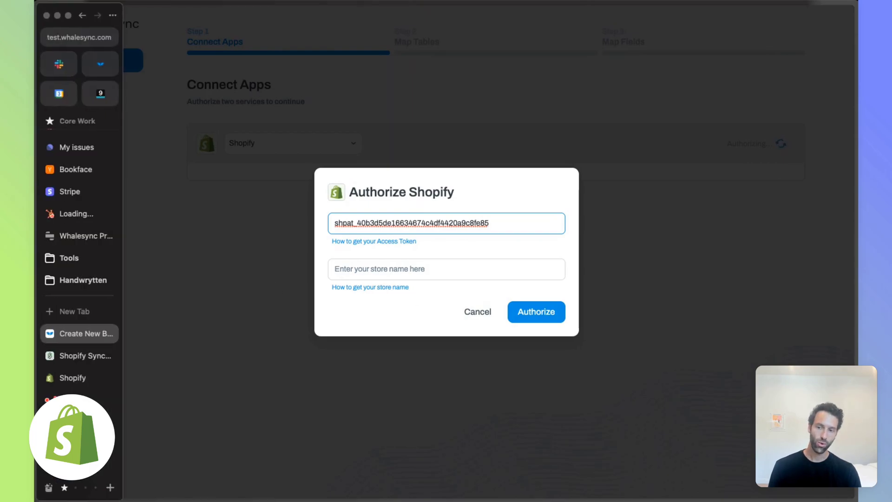
click(69, 377)
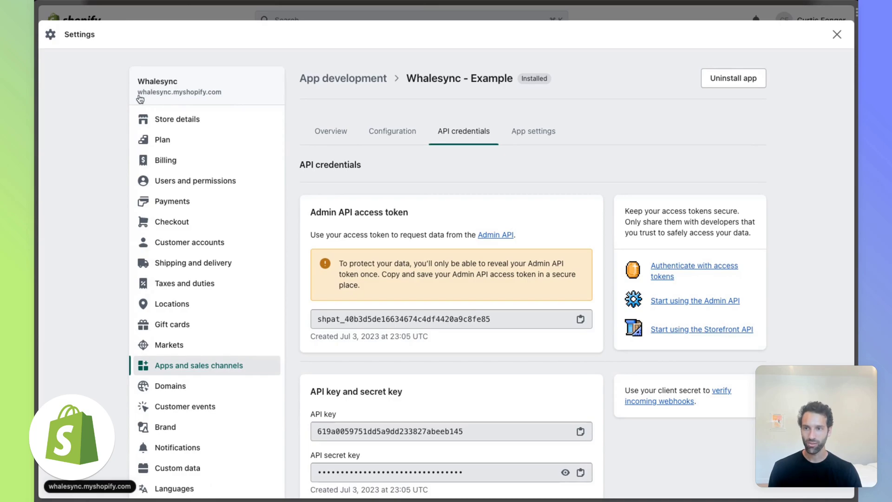
click(81, 344)
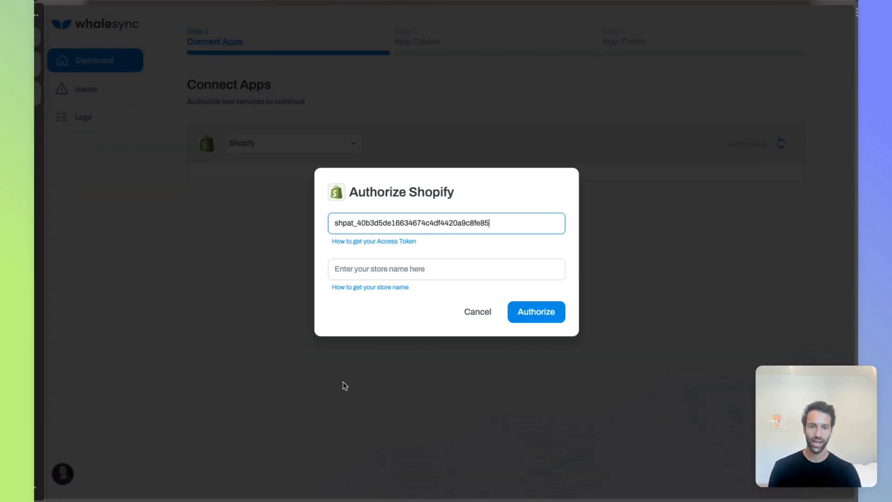
click(344, 268)
text(whalesync)
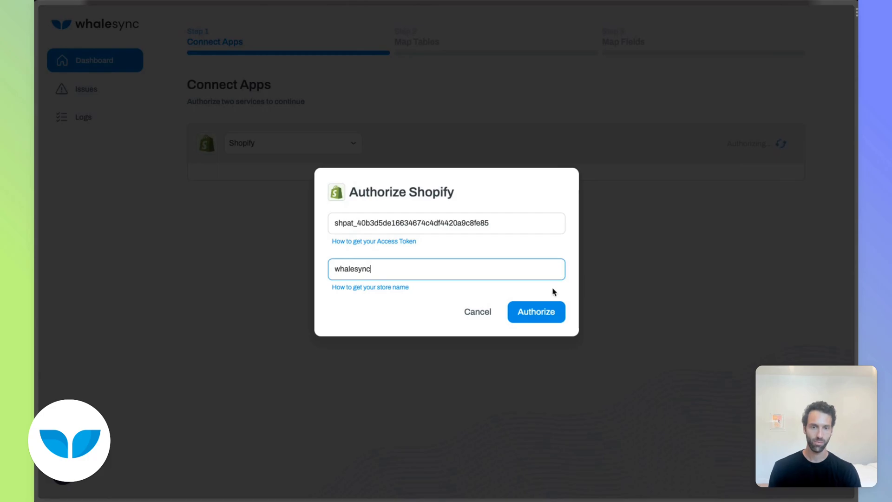
click(541, 311)
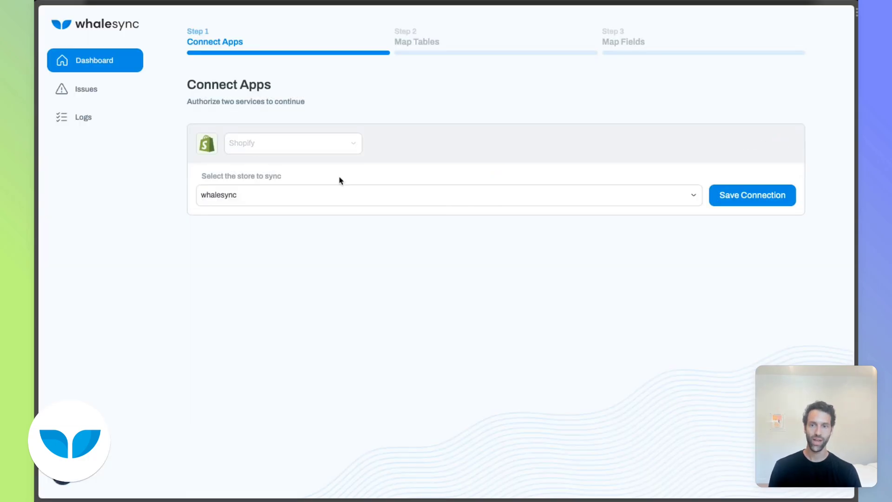
click(745, 191)
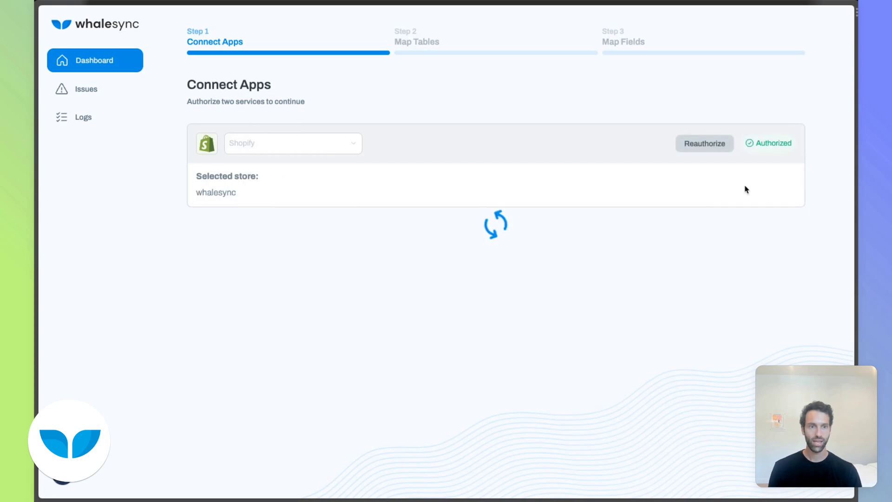
- Choose Airtable as the second app and begin authorizing it
click(295, 251)
click(277, 267)
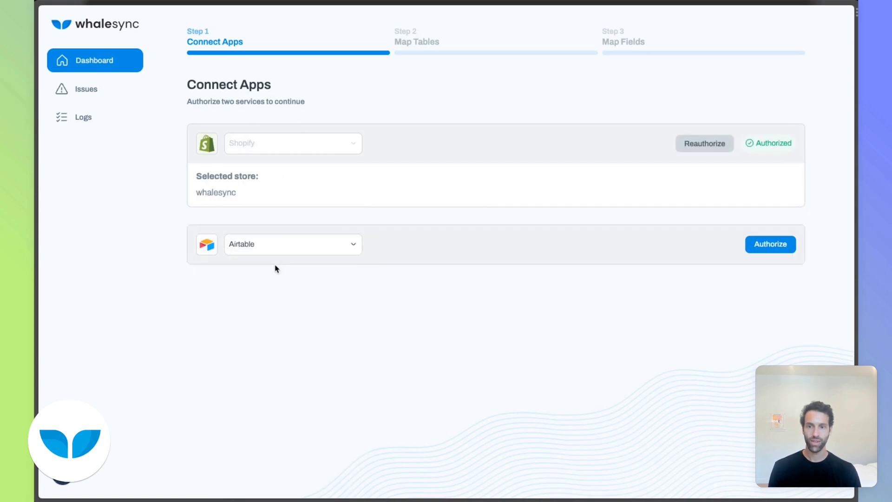
click(784, 250)
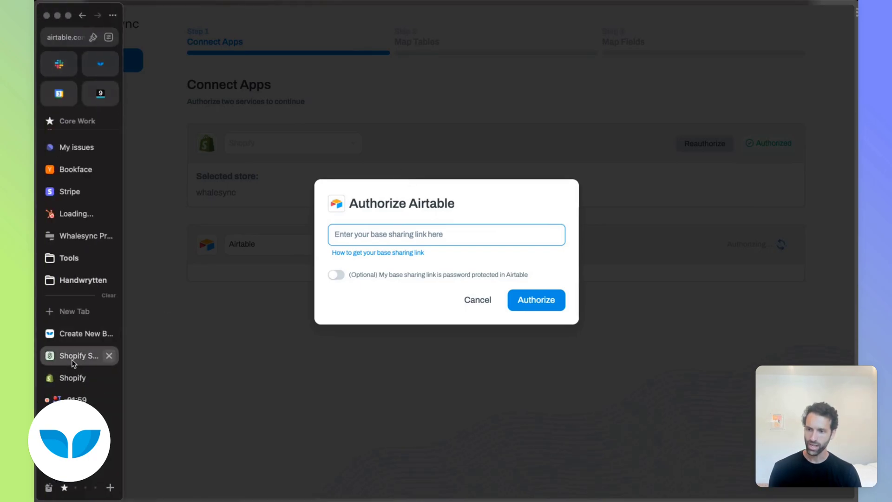
- Copy the Shopify Sync - Example base's public share link and paste it into Whalesync
click(72, 358)
click(774, 20)
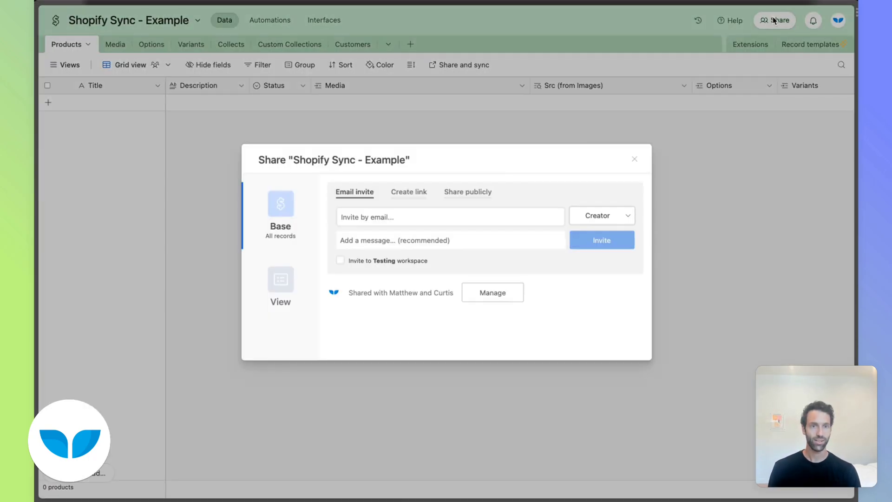
click(469, 189)
click(437, 253)
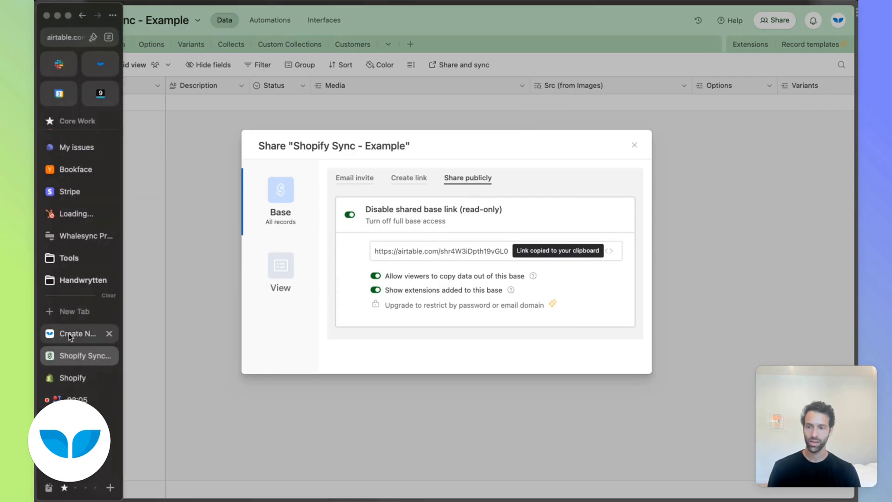
click(72, 331)
key(super+v)
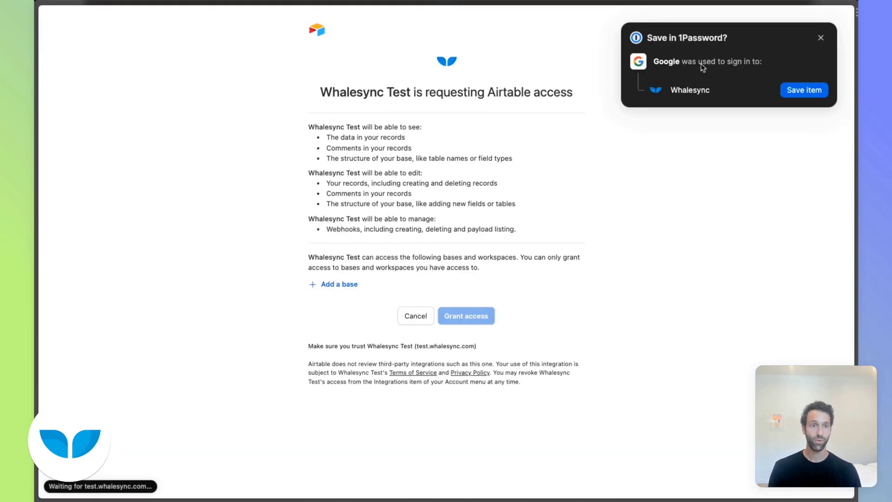
- Dismiss the 1Password prompt and add the 'Shopify Sync - Example' base to the granted bases
click(821, 37)
click(342, 284)
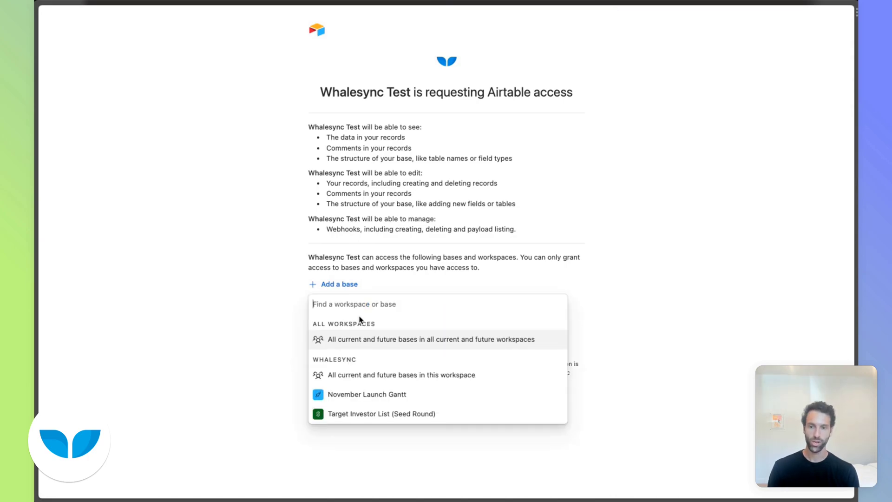
text(shopify)
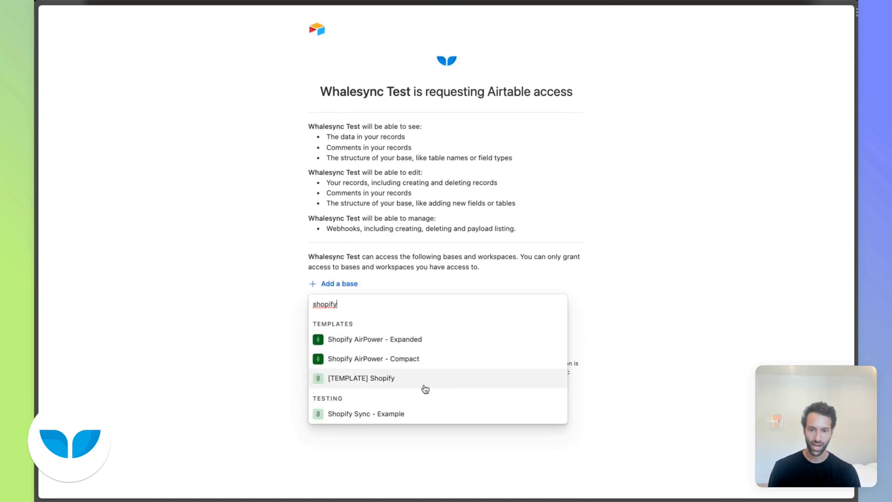
click(394, 413)
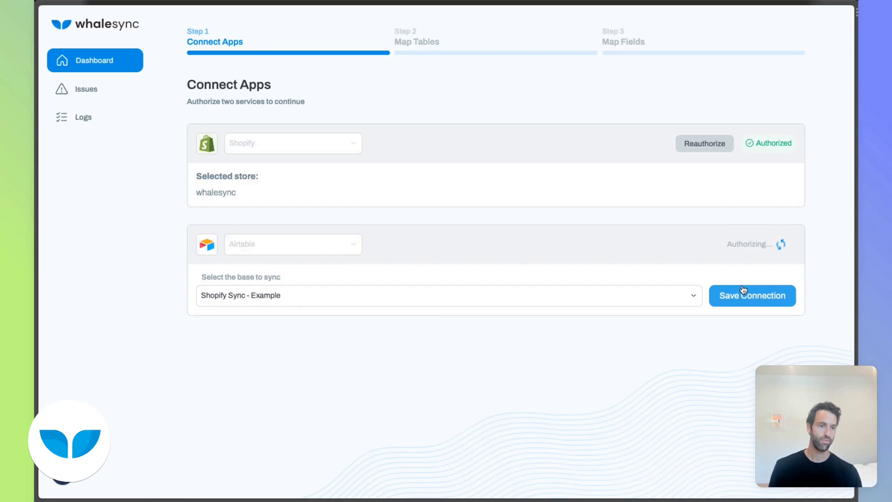
- Save the Airtable connection for the Shopify Sync - Example base
click(743, 289)
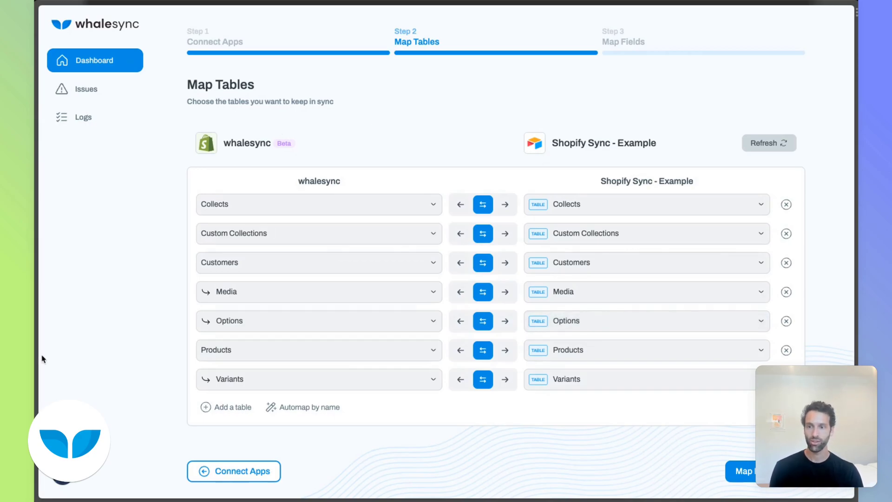
- Return to Airtable and close the Share dialog to view the empty Products grid
mouse_move(37, 358)
click(72, 357)
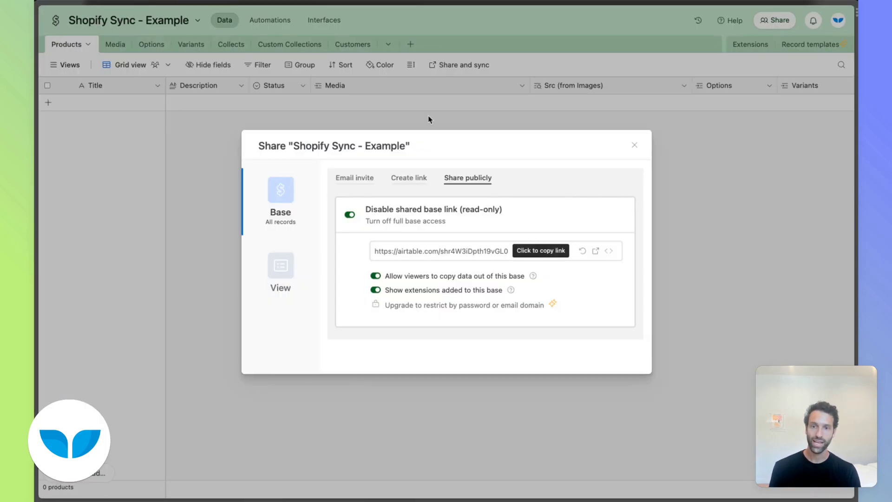
click(625, 146)
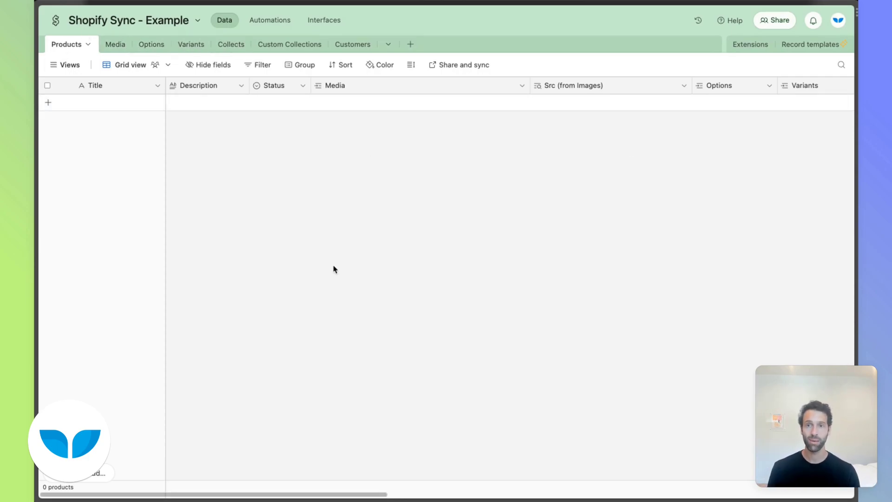
- Try an extra table pairing, remove the empty row, and continue to Map Fields with the seven default pairings
mouse_move(37, 357)
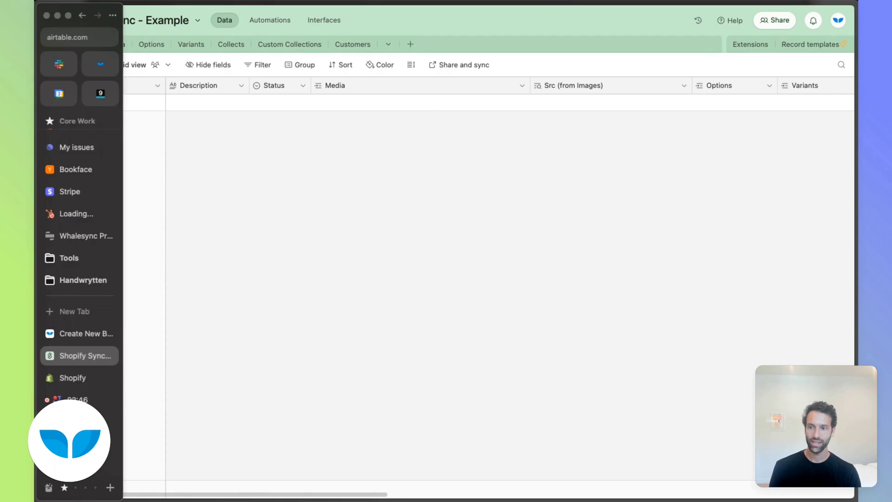
click(75, 333)
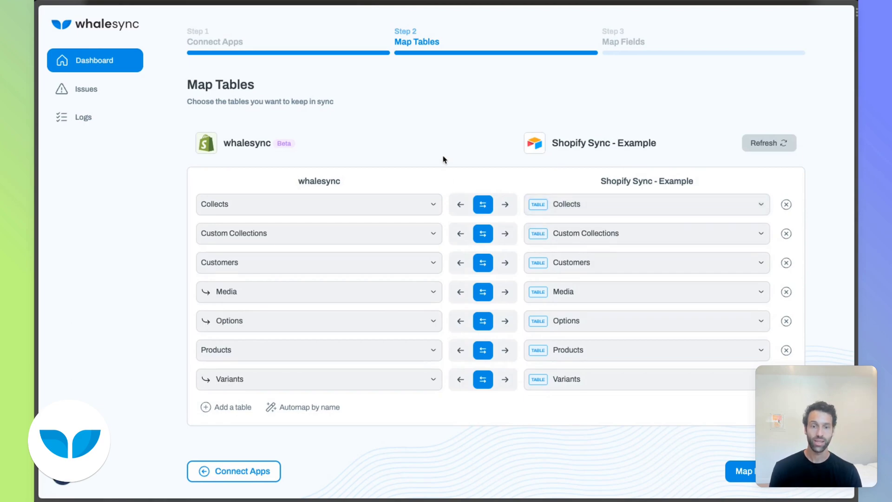
click(205, 407)
click(270, 409)
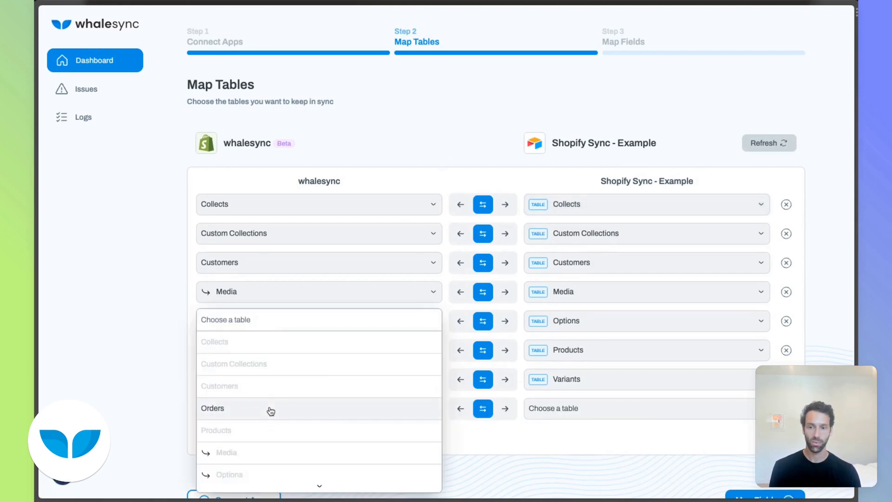
click(545, 407)
click(571, 439)
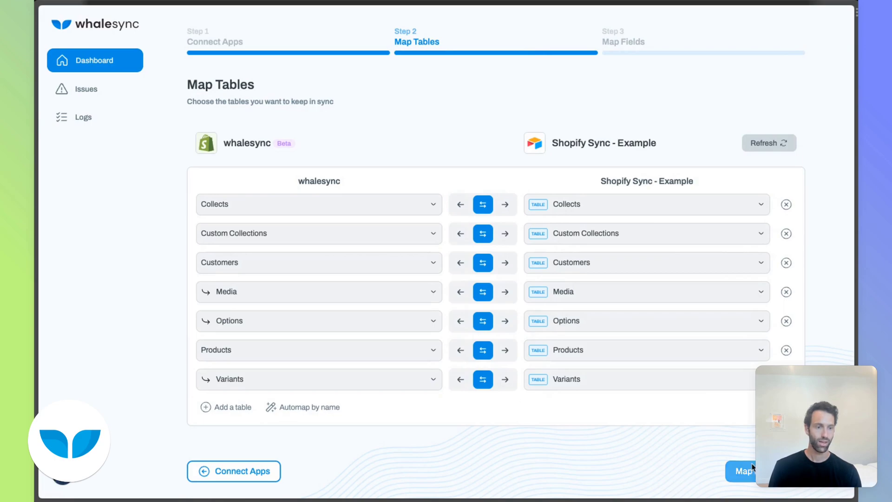
click(742, 470)
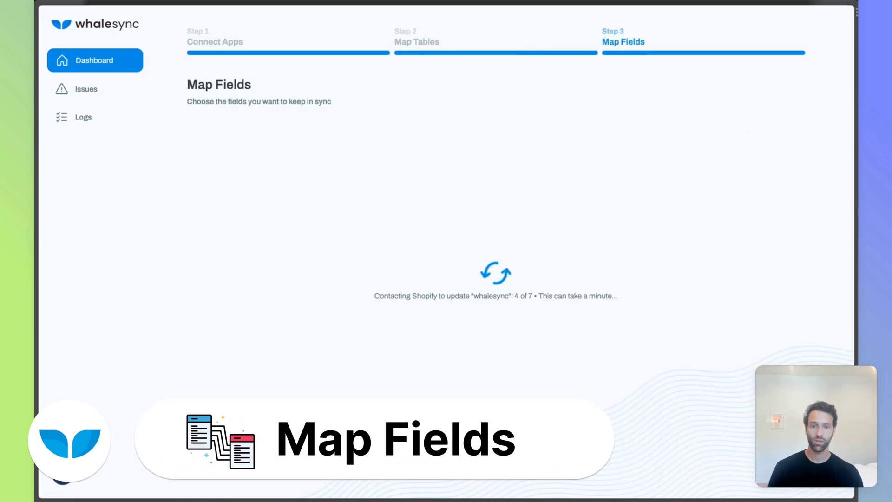
- Glance at the empty Airtable base, then show the 'Whalesync - Example' app's API credentials in Shopify
mouse_move(37, 360)
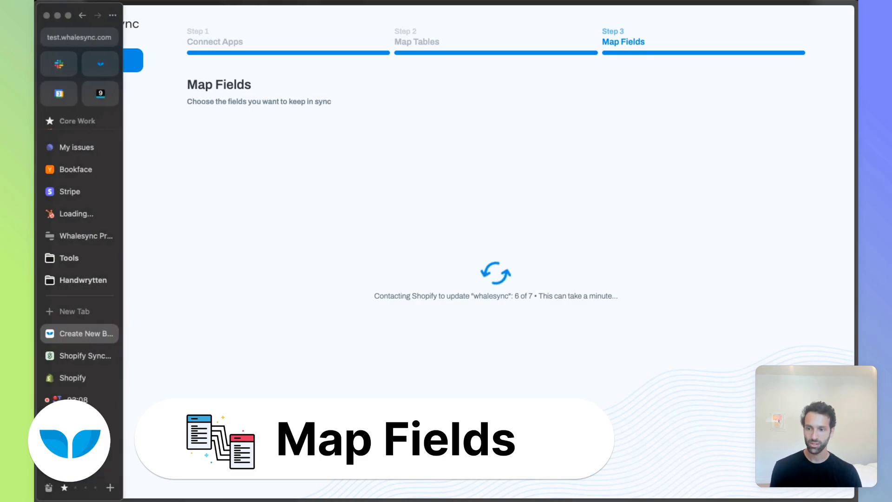
click(75, 356)
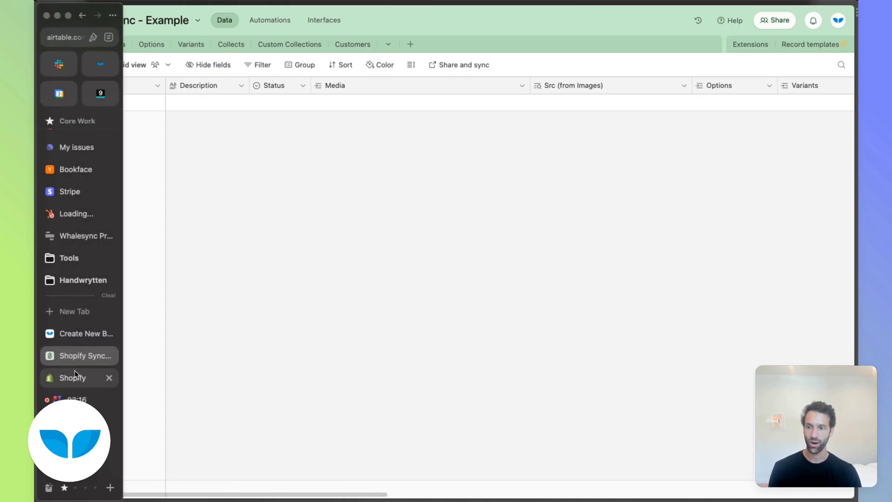
click(74, 371)
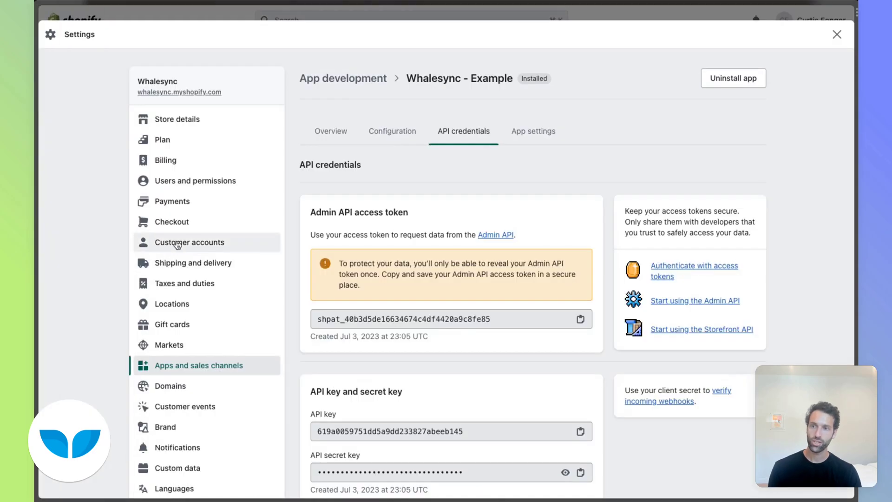
- Review the Jeans product's Blue/Black size variants in Shopify, then return to the Shopify Sync base
click(836, 34)
click(69, 83)
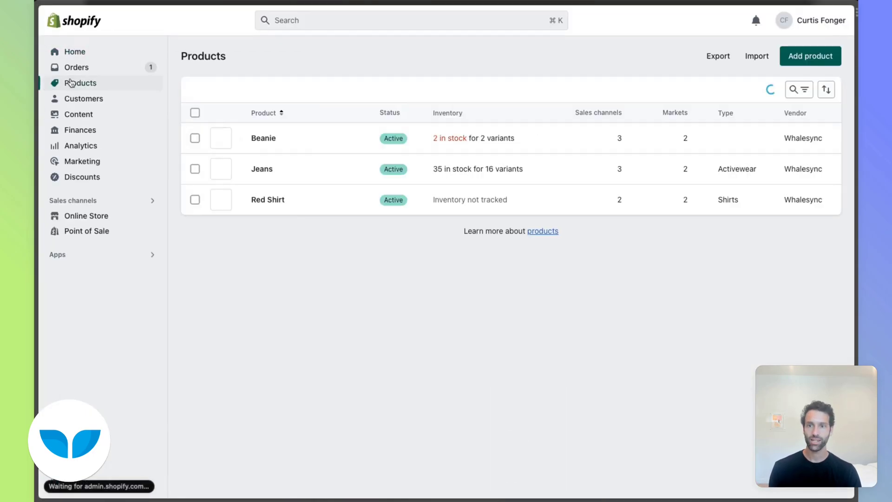
click(262, 171)
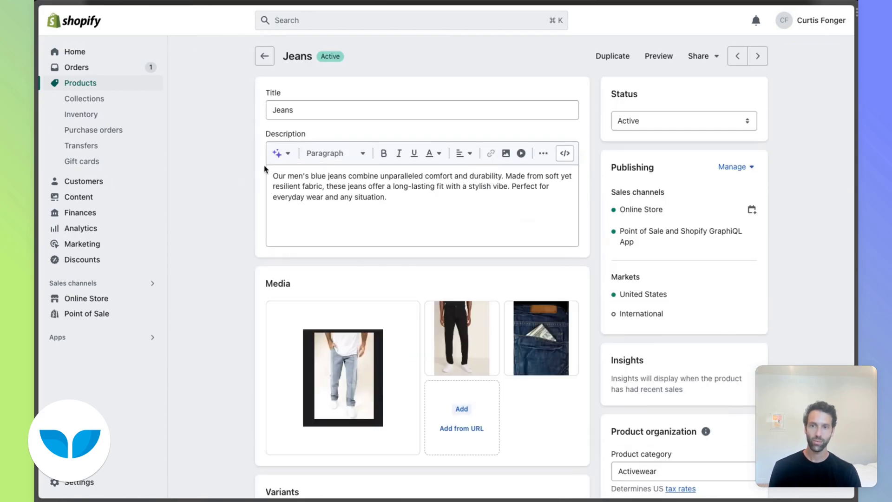
scroll(342, 375, down, 3)
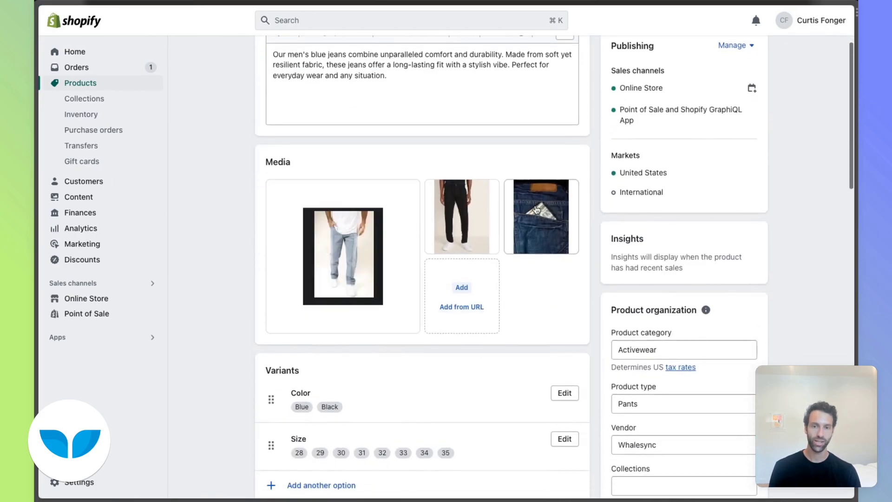
scroll(183, 361, down, 3)
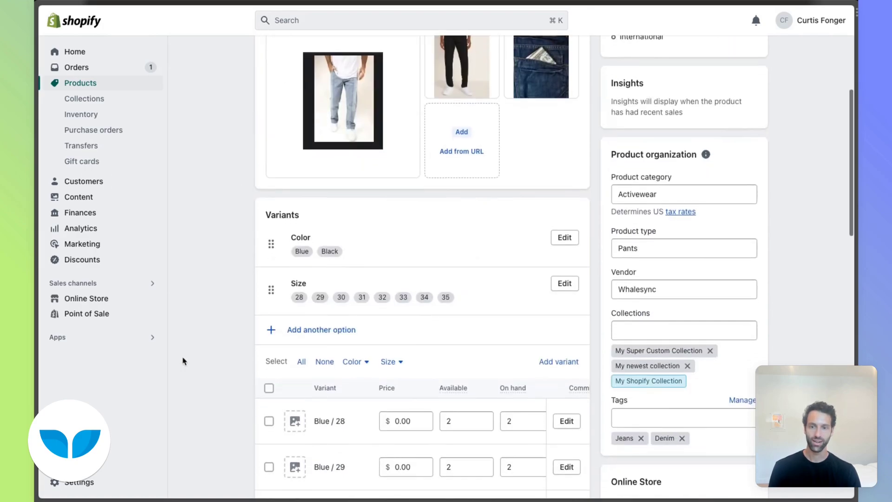
scroll(283, 218, down, 2)
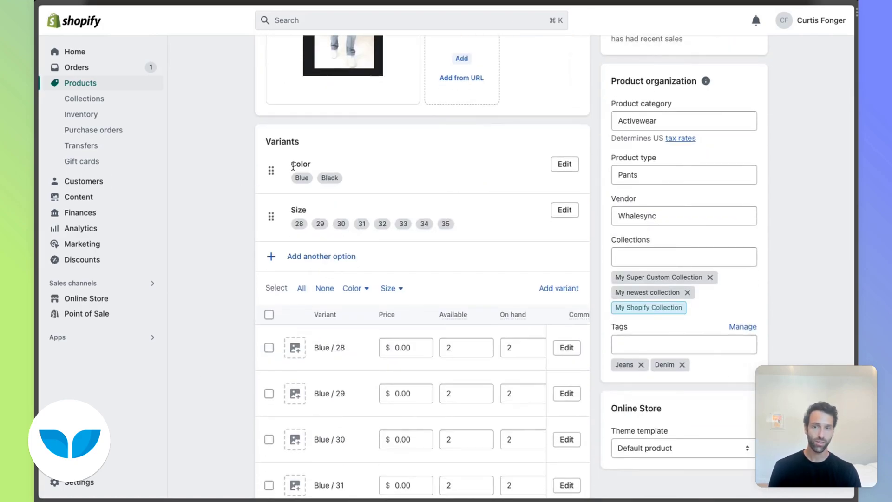
scroll(312, 215, down, 9)
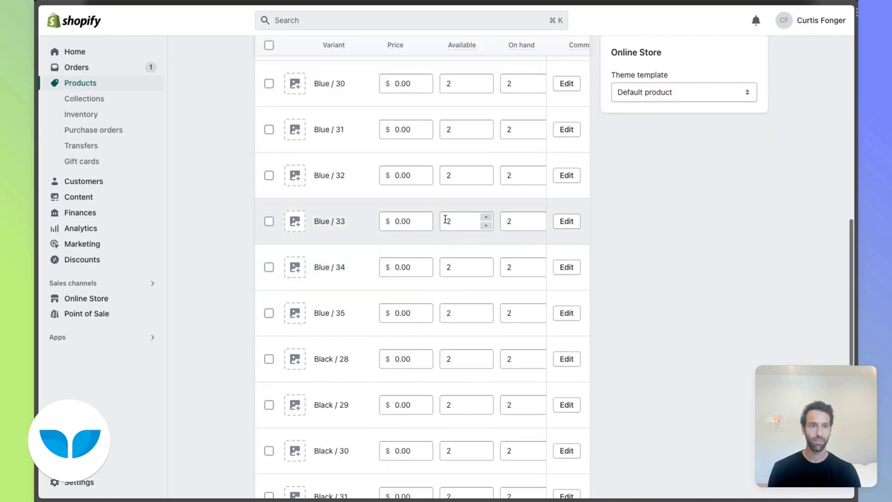
scroll(446, 222, up, 4)
scroll(682, 169, up, 2)
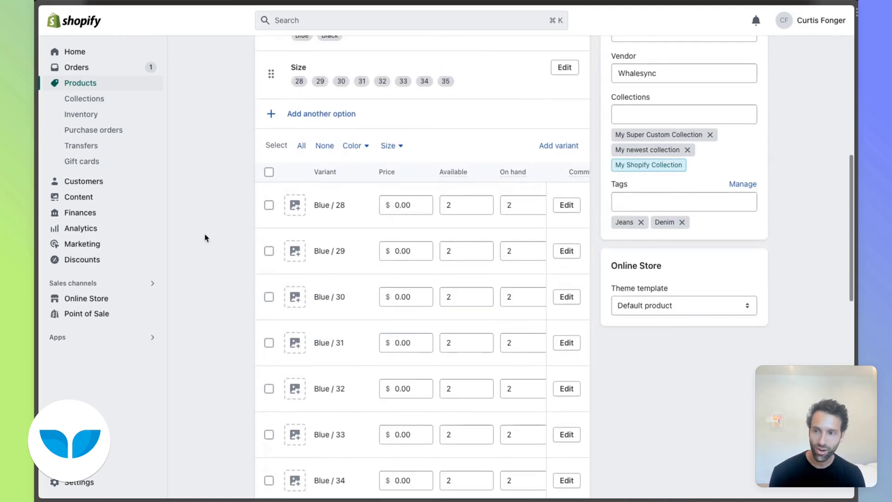
mouse_move(36, 382)
click(83, 354)
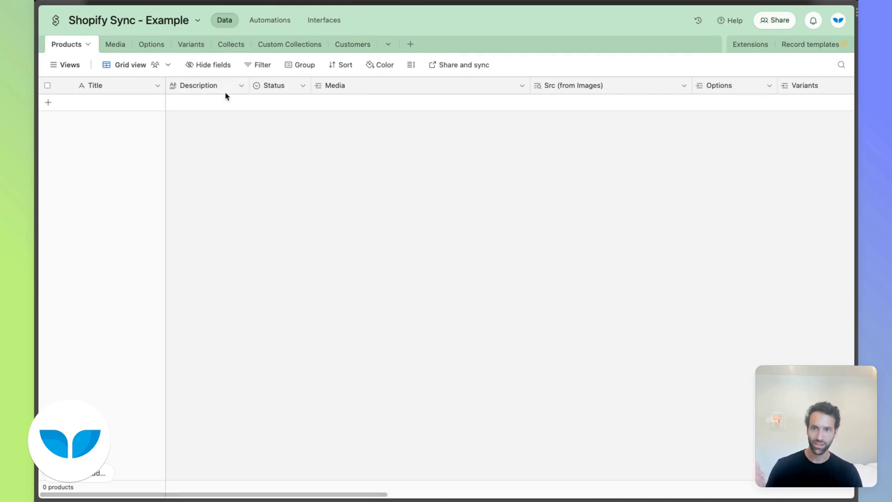
scroll(544, 132, right, 5)
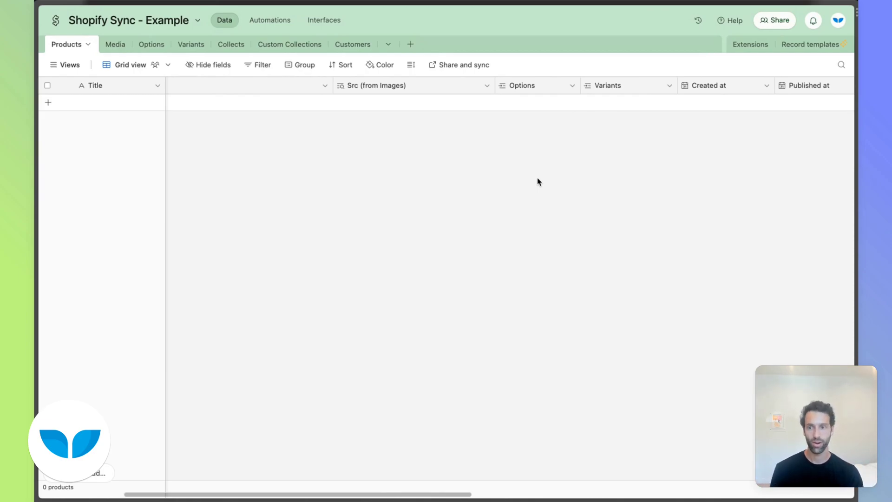
mouse_move(38, 325)
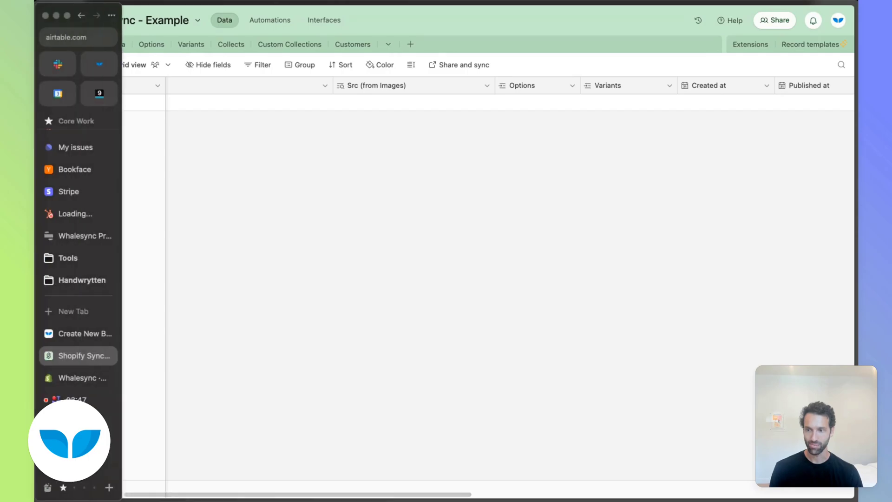
- Review the Whalesync Map Fields sections for all seven tables, ending with 66 fields mapped
click(77, 334)
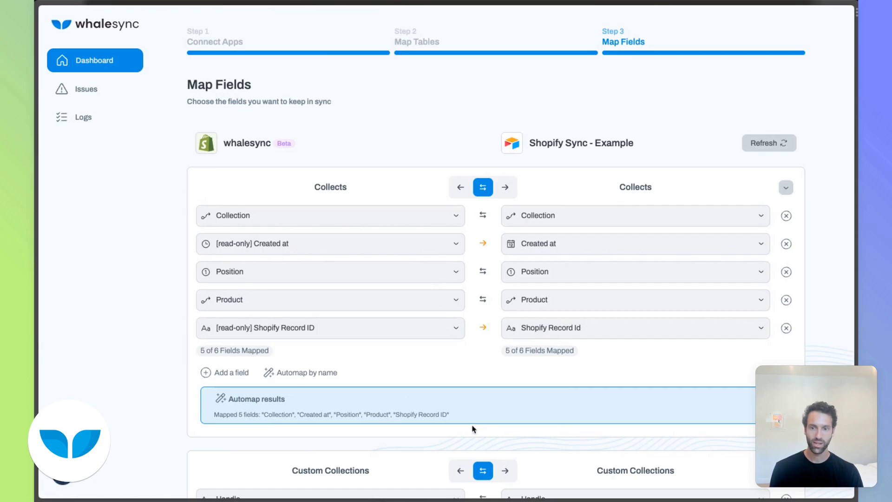
scroll(639, 324, down, 2)
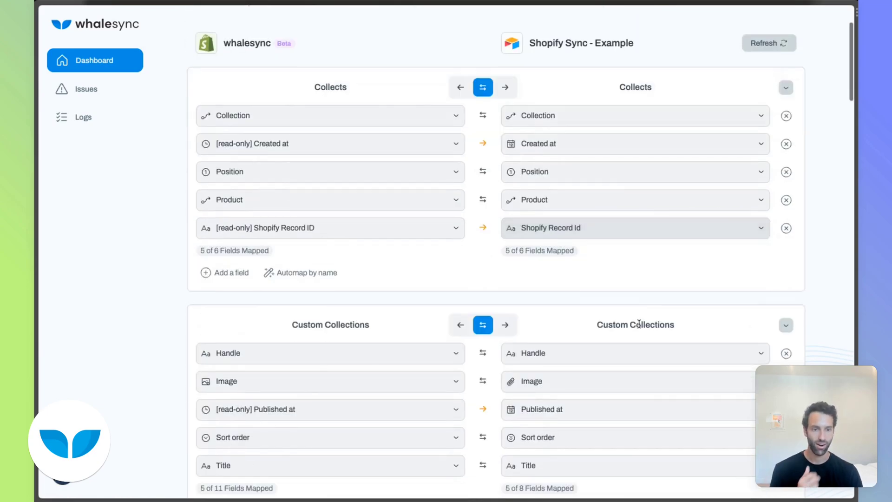
scroll(785, 362, down, 6)
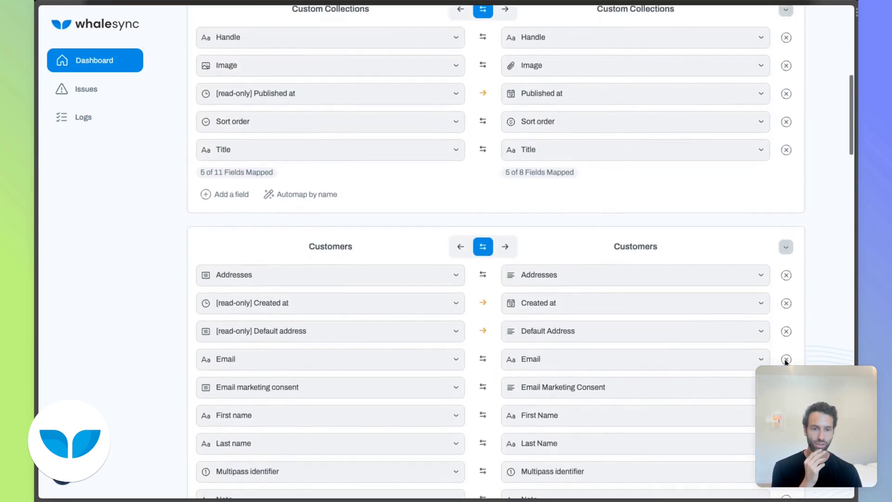
scroll(785, 362, down, 3)
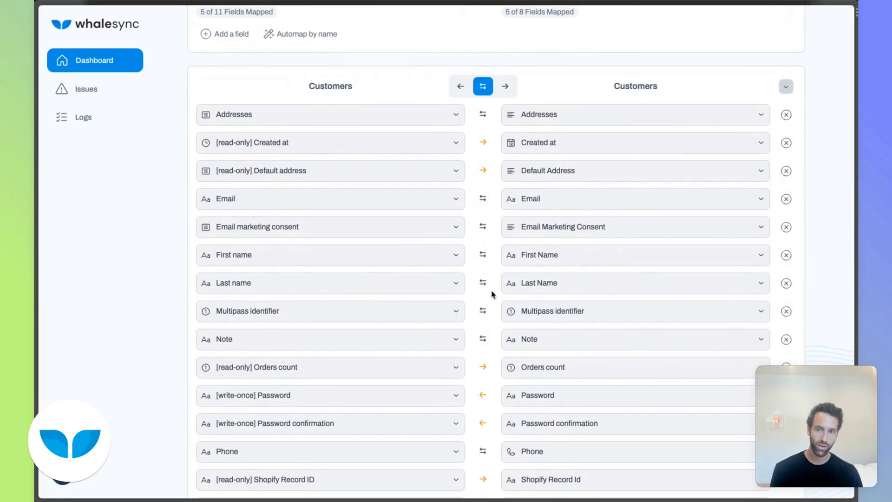
scroll(491, 294, down, 18)
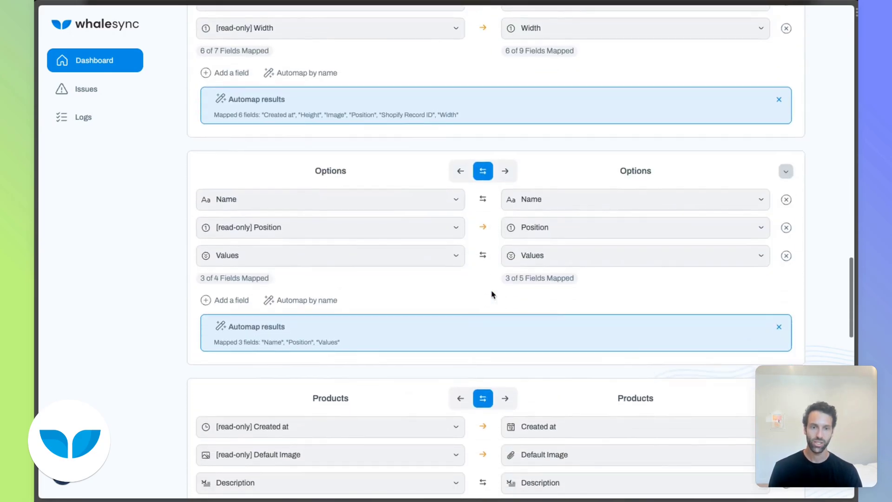
scroll(491, 294, down, 18)
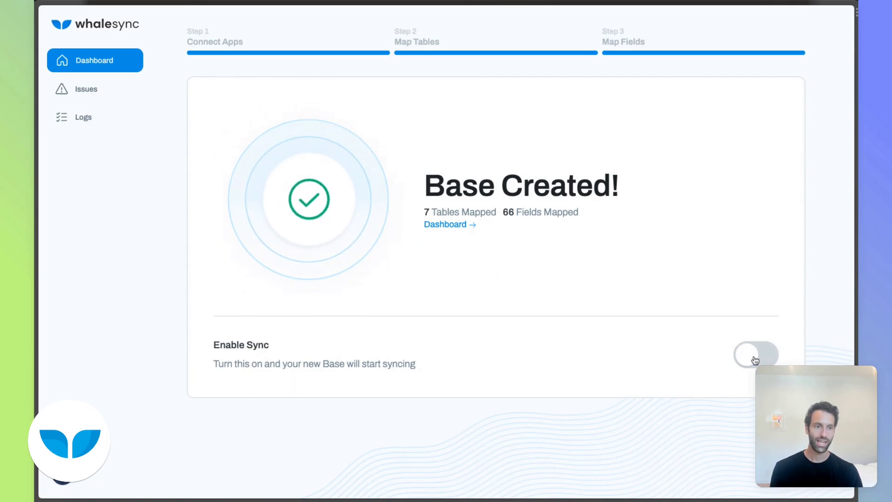
- Enable sync on the new base, acknowledging the sync-risk notes and confirming Turn syncing on
click(755, 358)
click(334, 328)
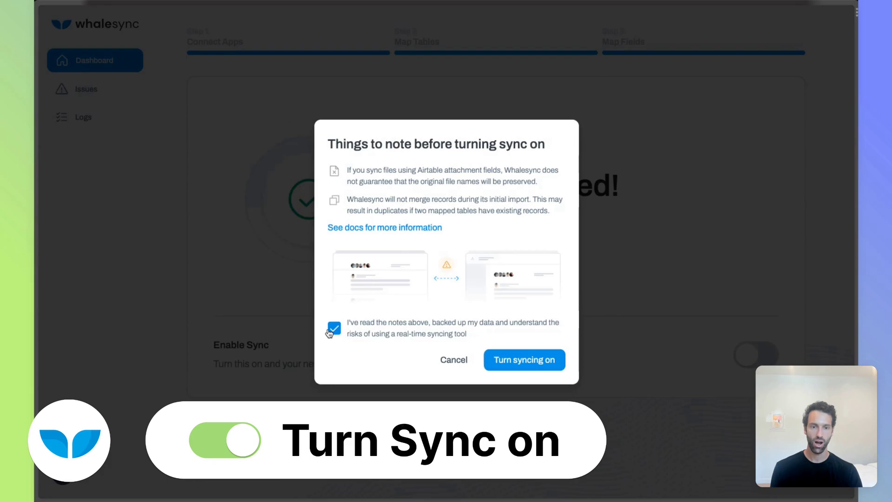
click(515, 358)
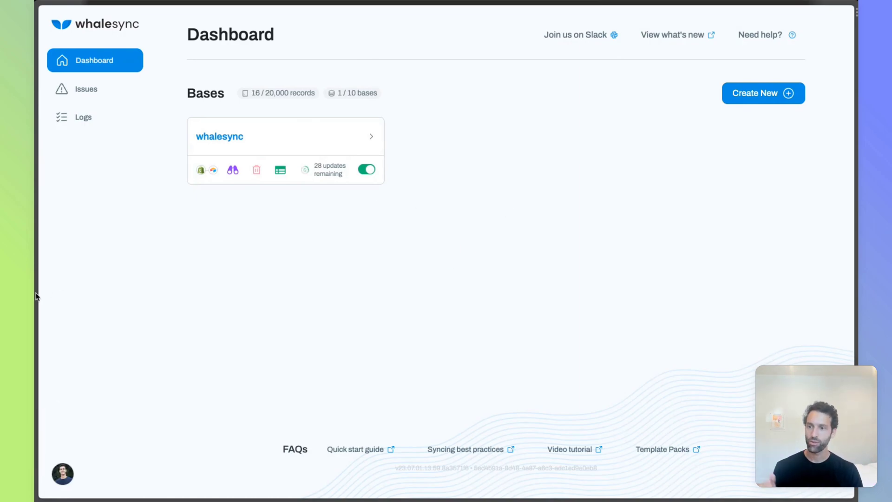
- Open the Shopify Sync base and widen the Products table's Description column
mouse_move(37, 297)
click(74, 359)
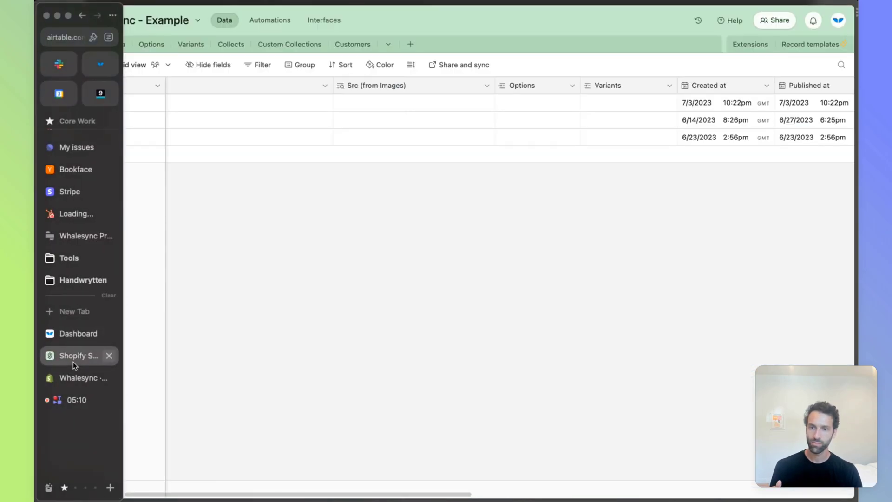
scroll(316, 273, left, 5)
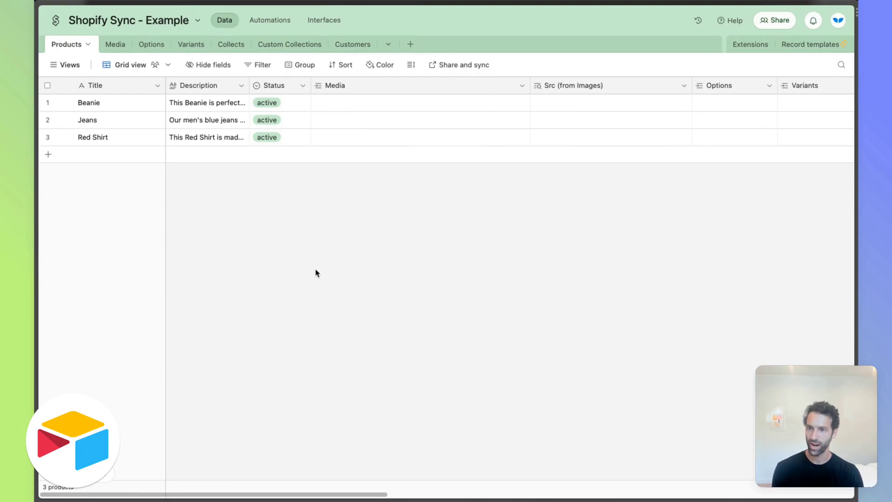
drag(249, 85, 384, 85)
- Look across the three synced products' fields and their Media records, then return to Products
scroll(394, 110, right, 10)
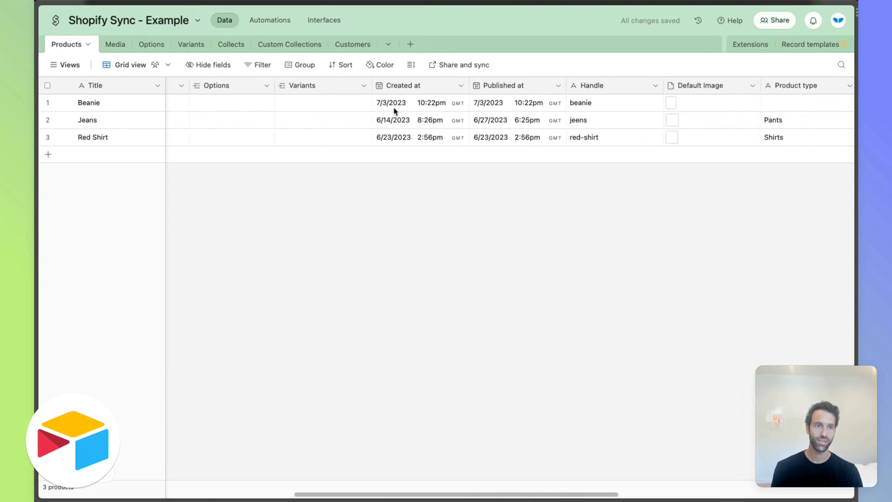
scroll(394, 112, right, 5)
scroll(557, 126, right, 3)
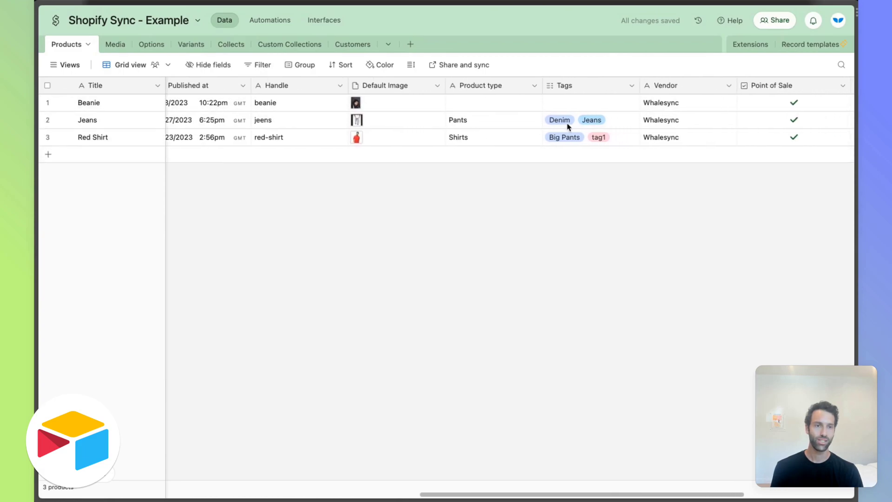
scroll(567, 125, right, 5)
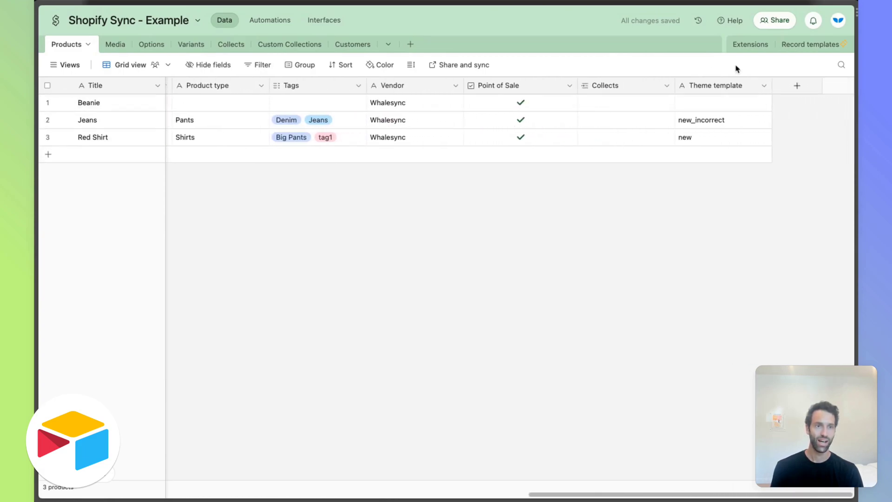
scroll(575, 126, left, 15)
scroll(705, 174, right, 8)
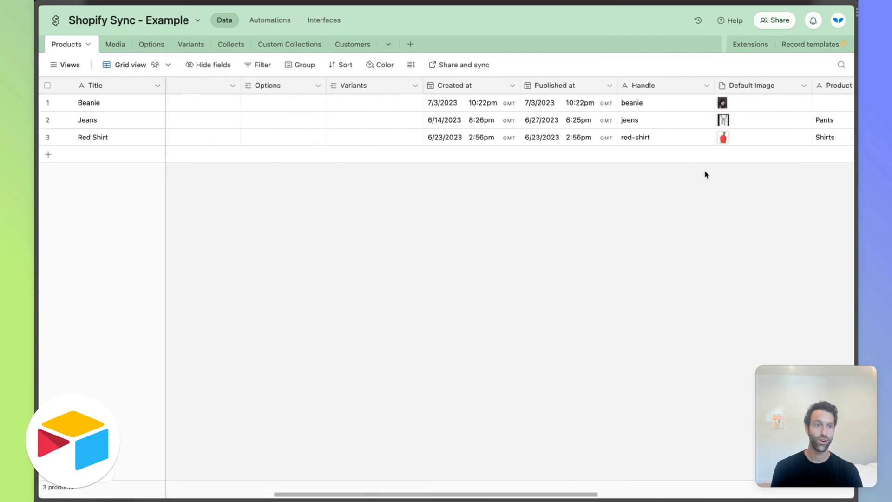
scroll(705, 158, right, 8)
scroll(519, 114, left, 15)
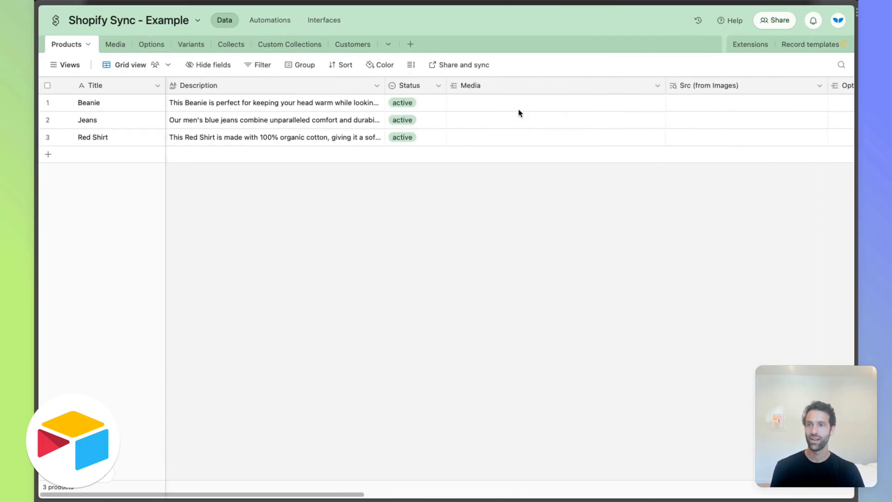
click(114, 45)
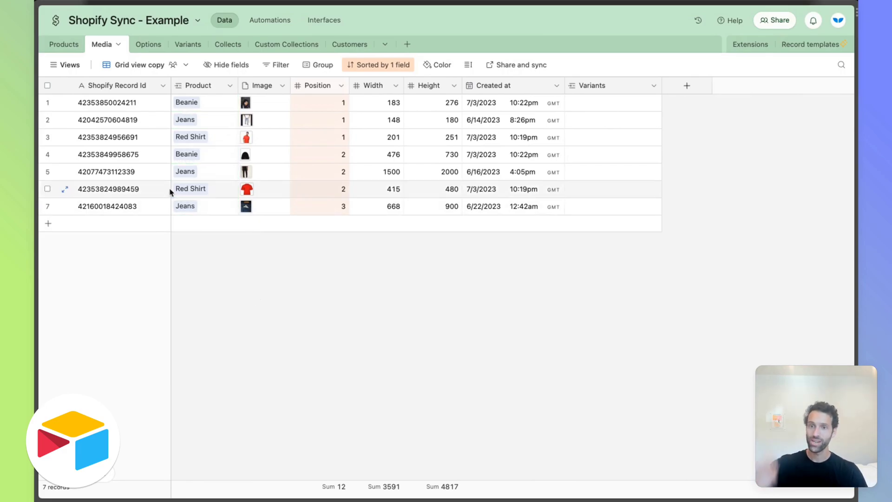
click(64, 44)
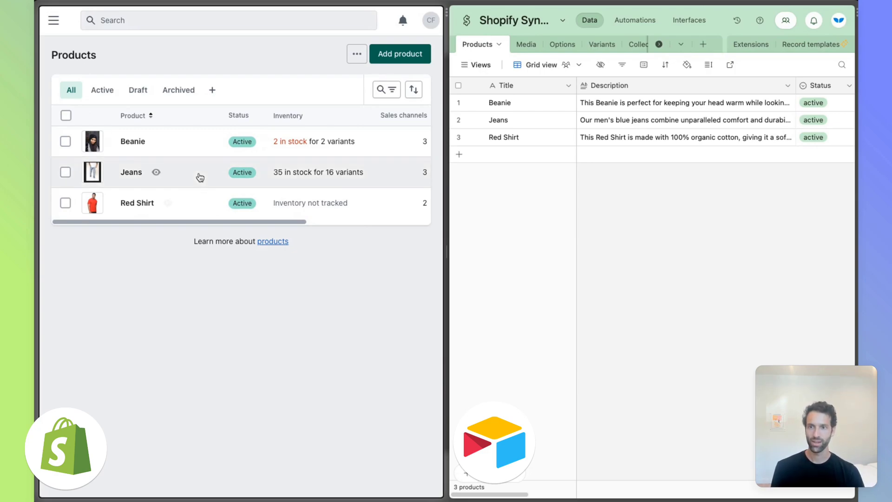
- Retitle the Shopify Beanie product to 'Beanie Black', save it, and go back to Products
click(178, 141)
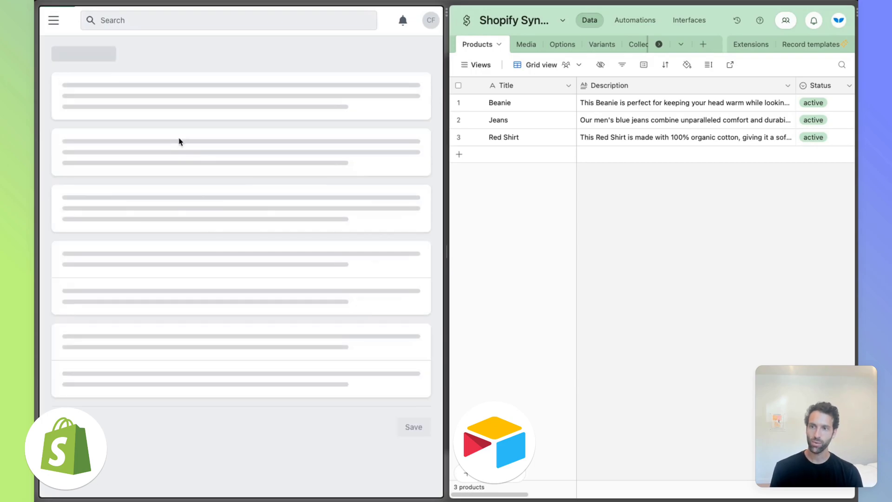
double_click(142, 126)
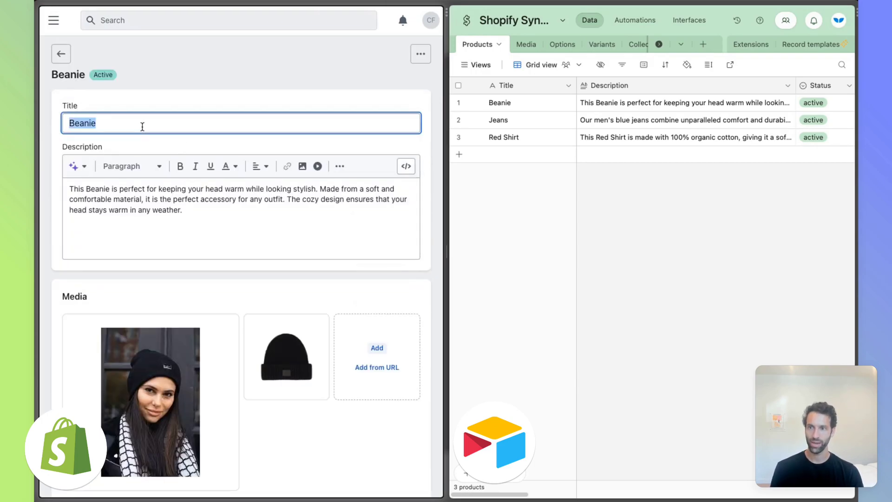
click(142, 126)
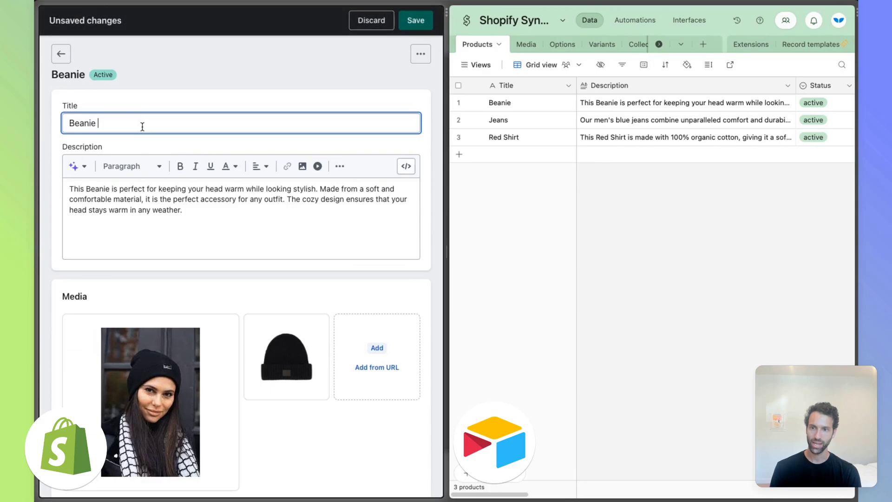
click(418, 20)
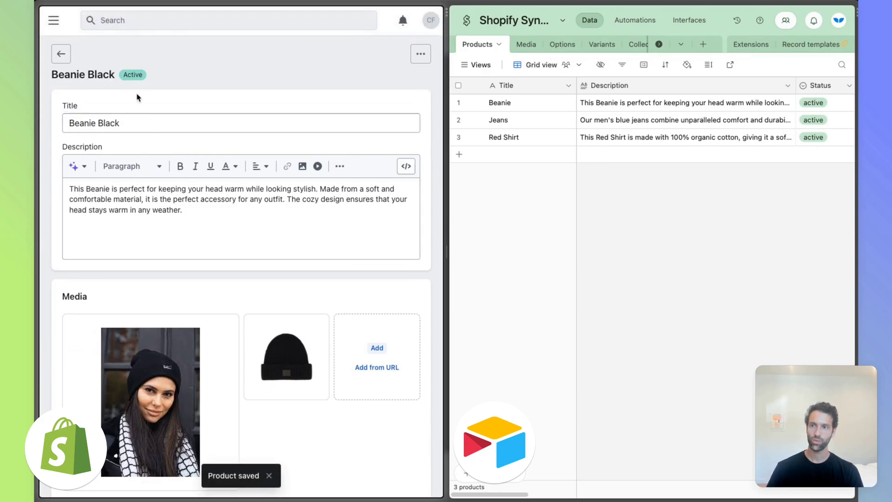
click(70, 58)
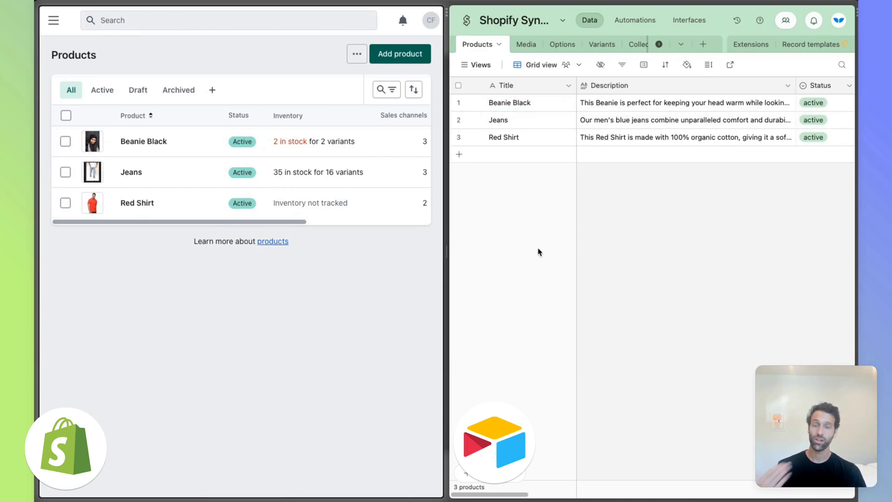
- Change the Jeans Title cell in Airtable to 'White-washed Jeans', then reload Shopify's products page
double_click(512, 122)
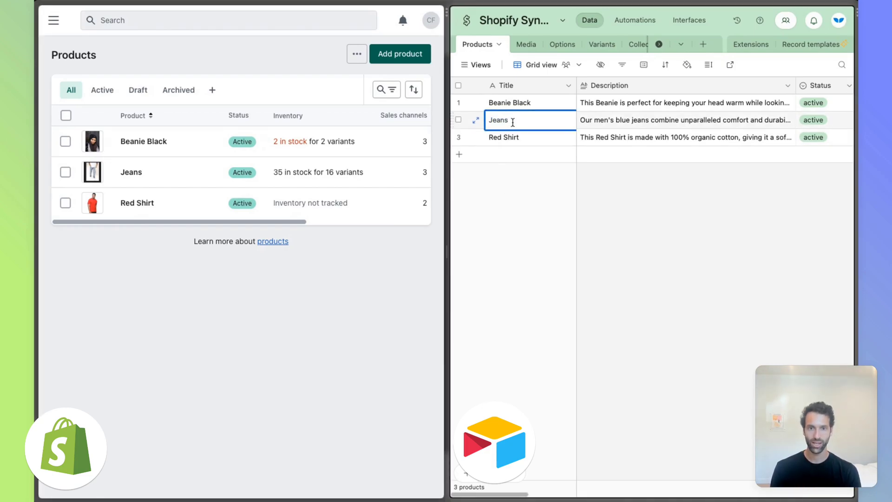
key(BackSpace)
key(BackSpace)
key(BackSpace)
key(BackSpace)
key(BackSpace)
text(White-washed Jea)
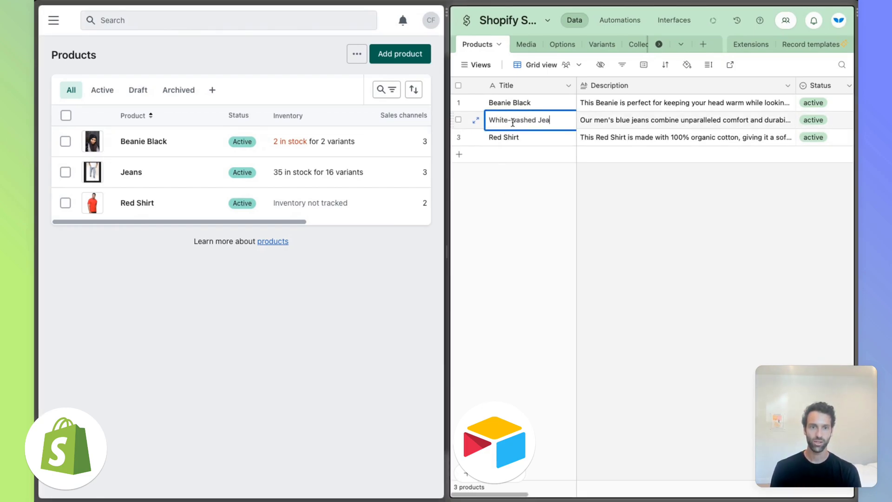
click(554, 227)
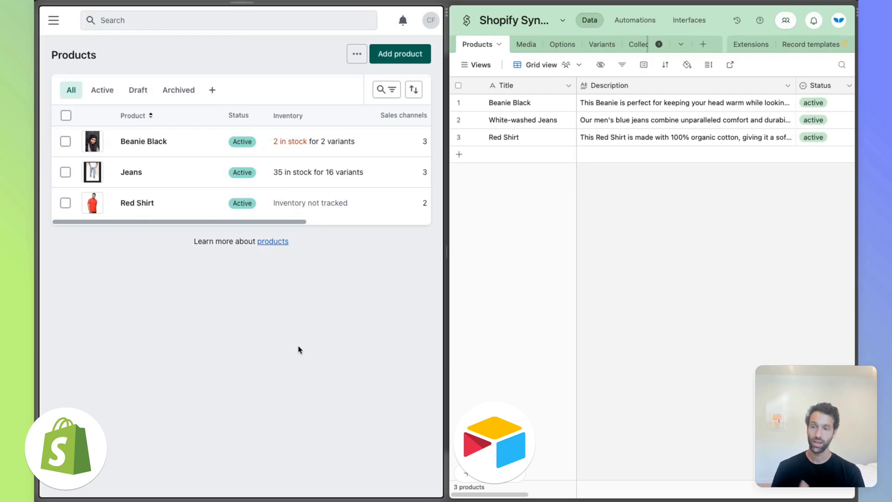
key(super+r)
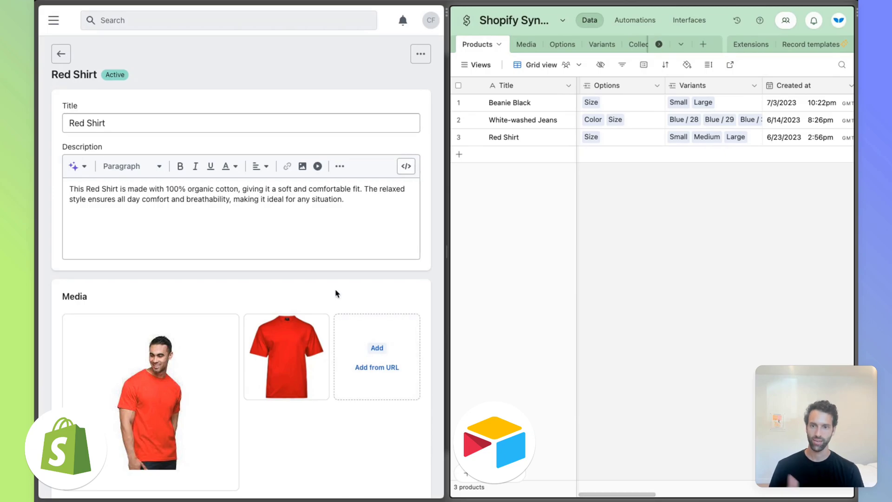
click(323, 279)
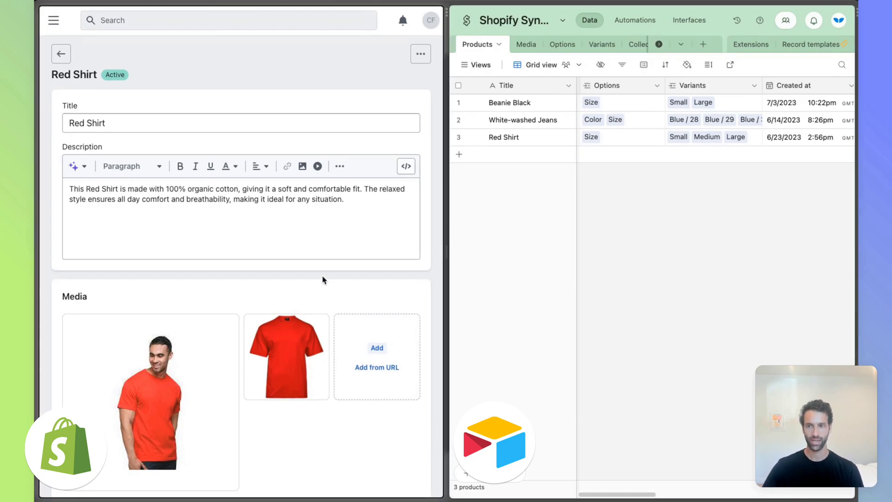
scroll(324, 279, down, 7)
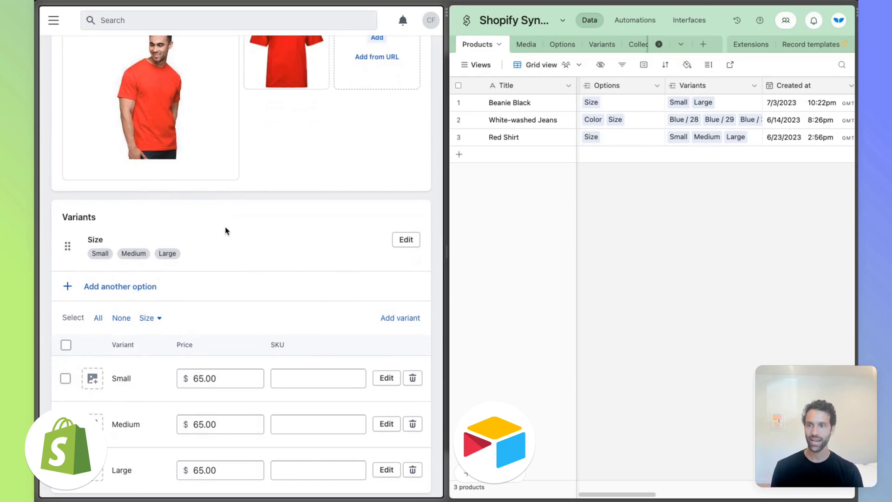
scroll(227, 230, down, 2)
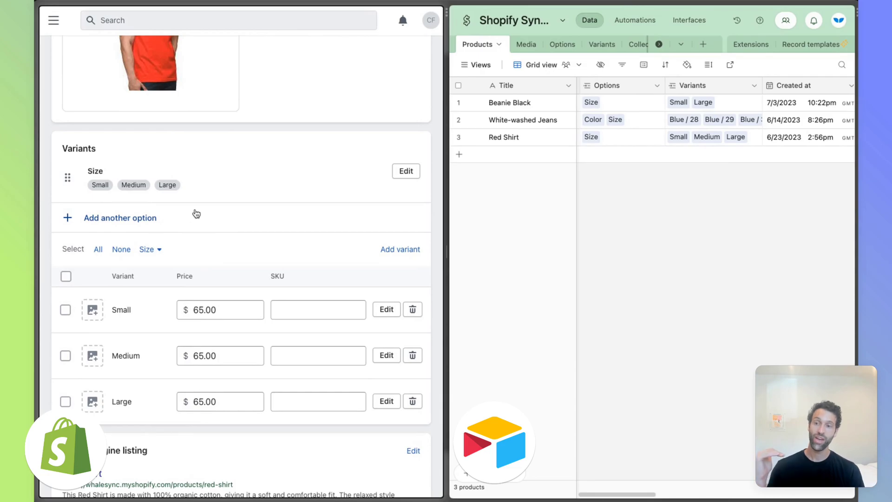
scroll(196, 214, down, 4)
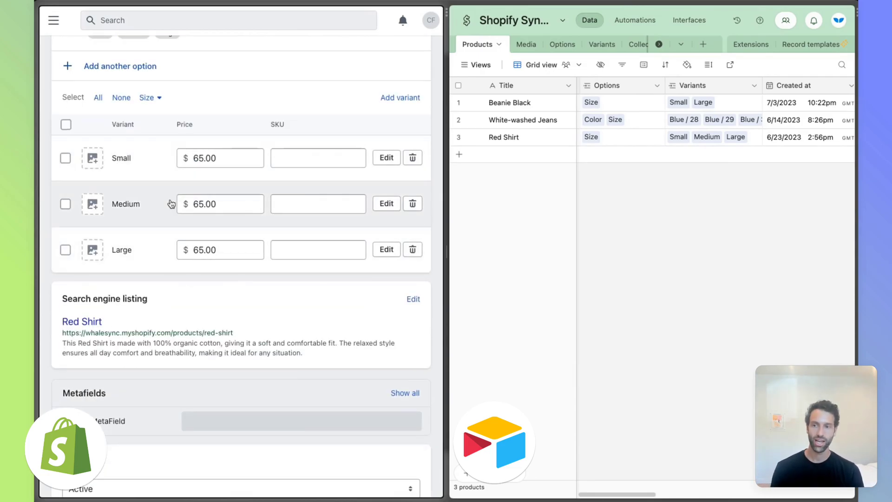
scroll(169, 204, up, 10)
scroll(163, 133, up, 2)
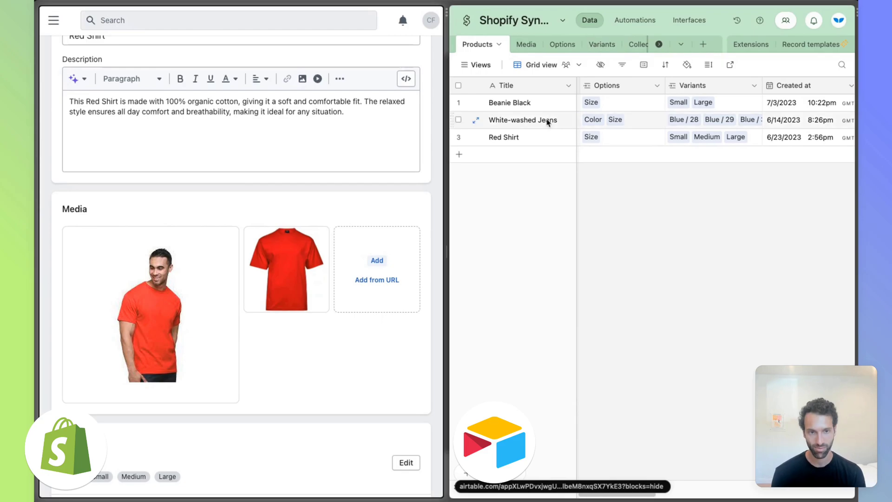
scroll(293, 305, down, 3)
scroll(293, 305, down, 4)
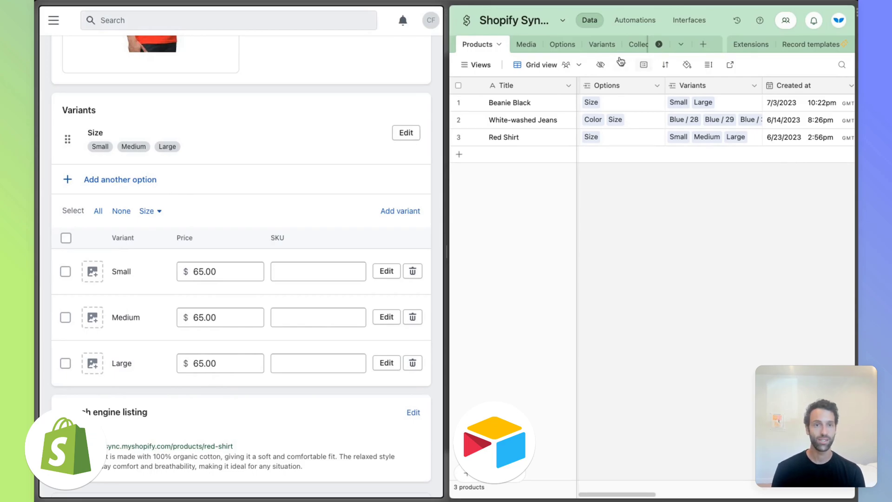
- Look over the Variants table and then the Options table in the Airtable base
click(599, 45)
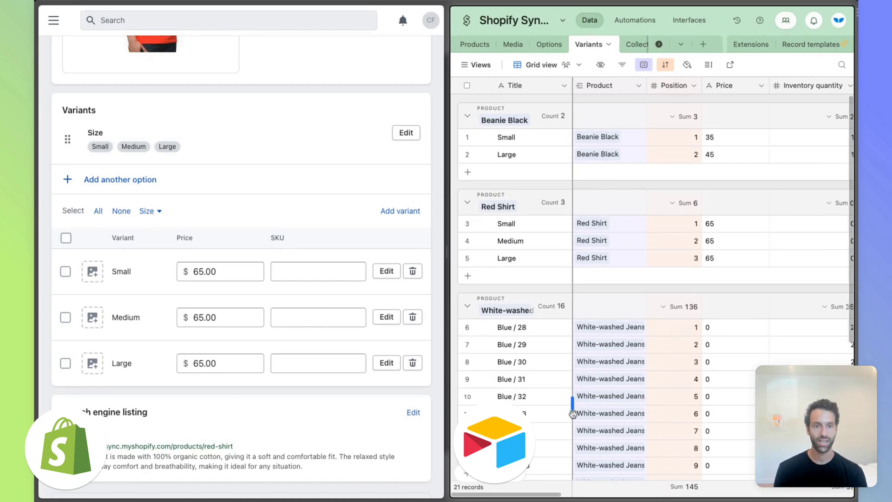
scroll(568, 394, down, 5)
scroll(567, 392, up, 5)
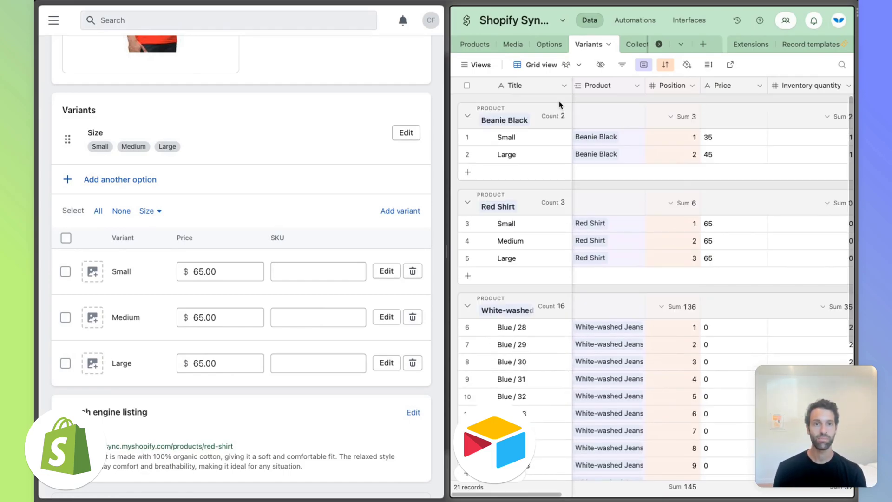
click(542, 44)
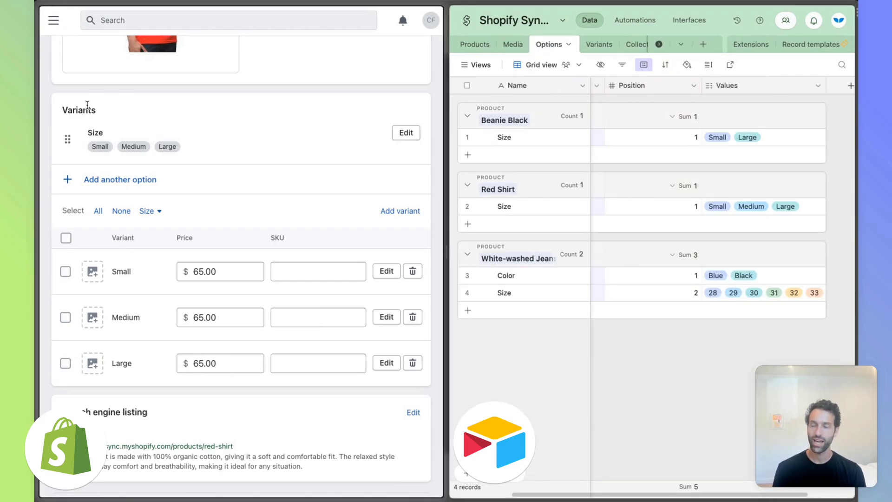
- Add a Material option with values Rubber and Cotton to the Red Shirt and save it
click(123, 178)
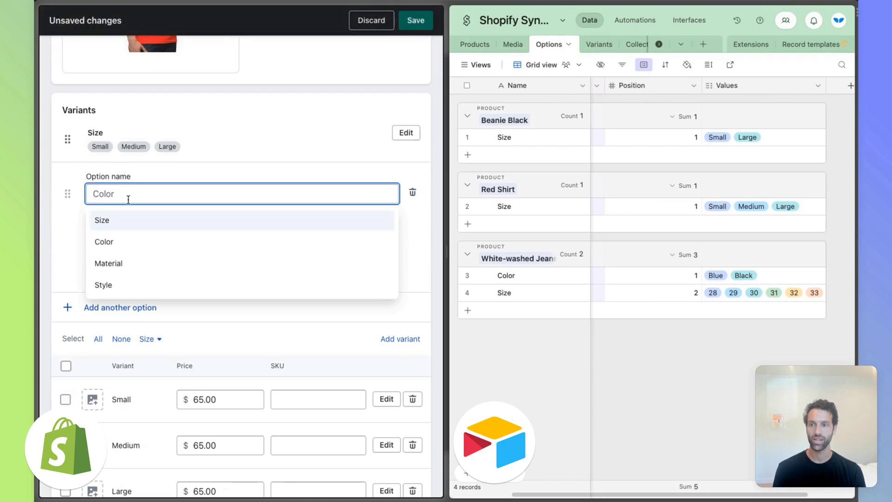
click(108, 263)
click(119, 242)
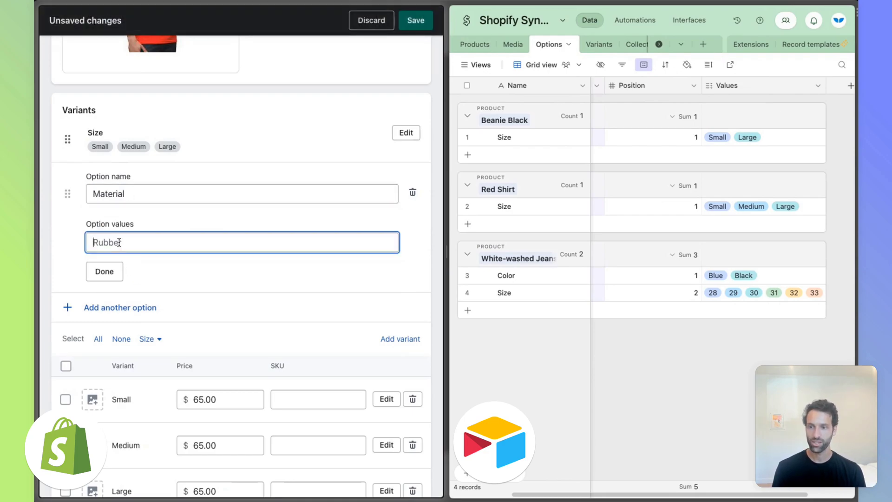
text(Rubber)
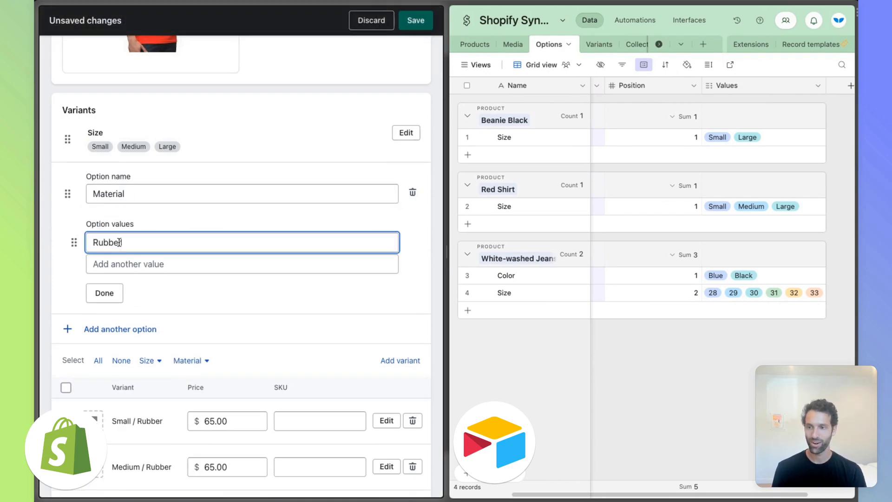
click(128, 273)
text(Cotton)
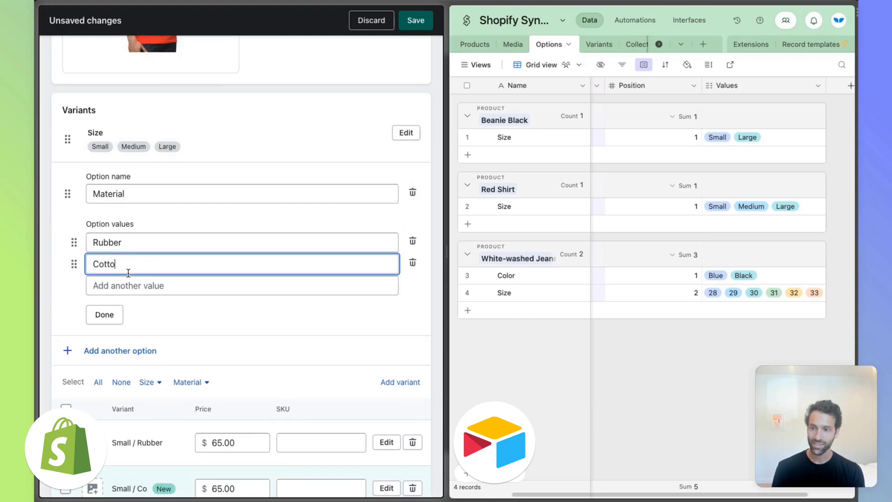
click(106, 317)
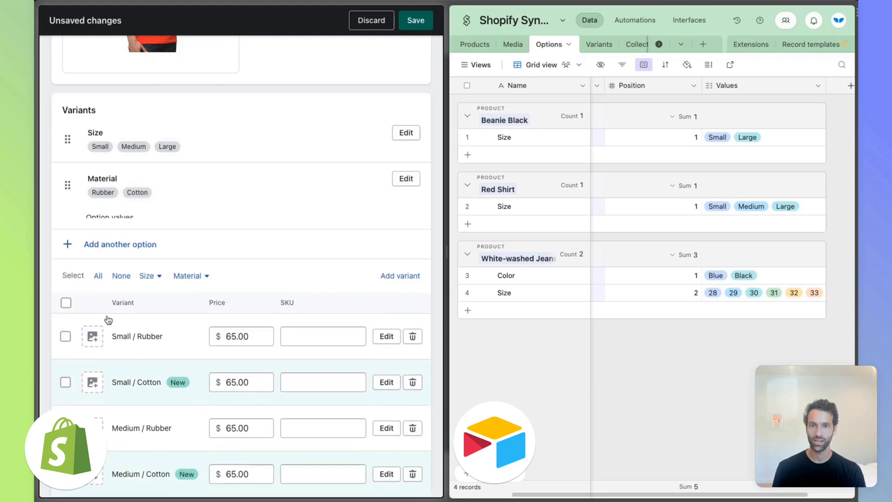
click(417, 20)
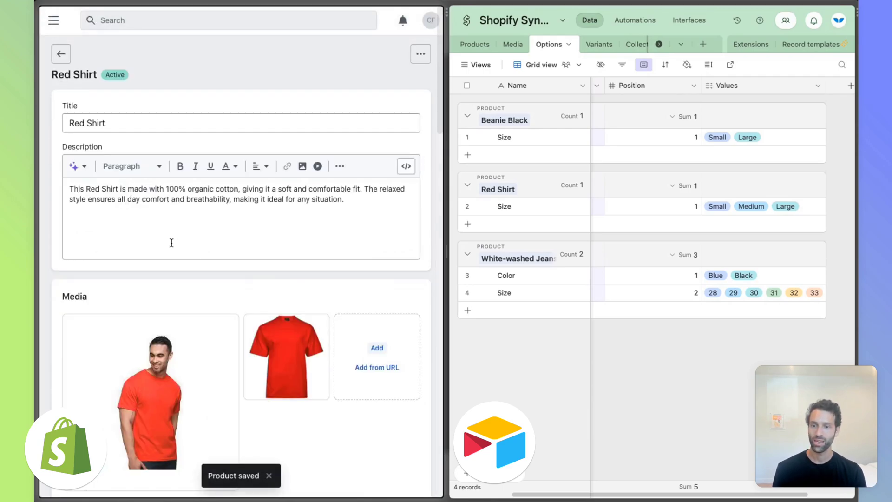
- Widen the Products Variants column, then check Red Shirt's six size/material variants at 65 in Variants
scroll(210, 260, down, 10)
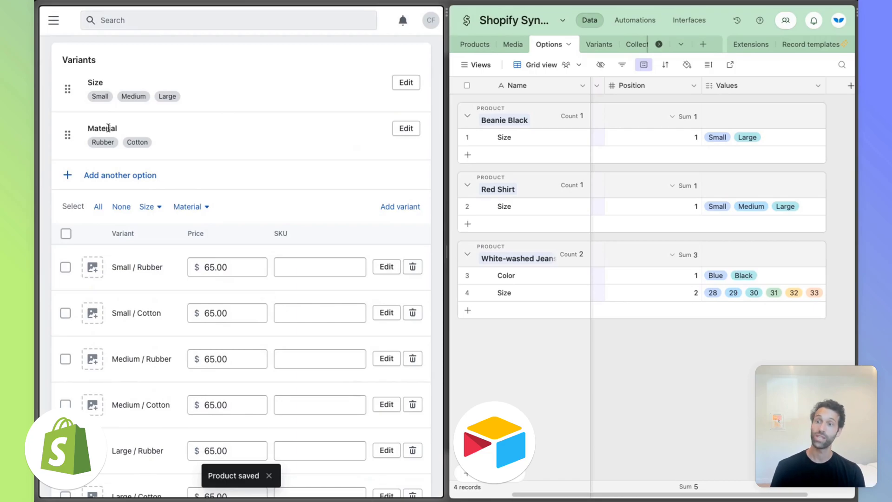
scroll(161, 179, down, 4)
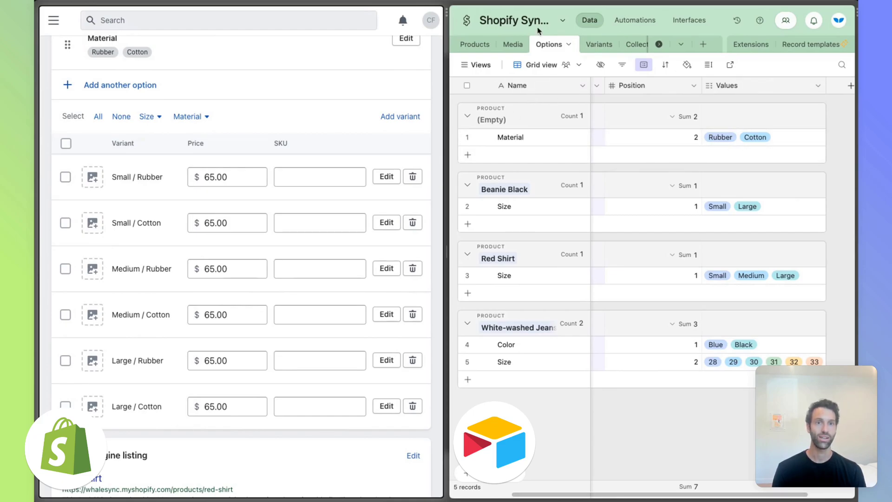
click(474, 44)
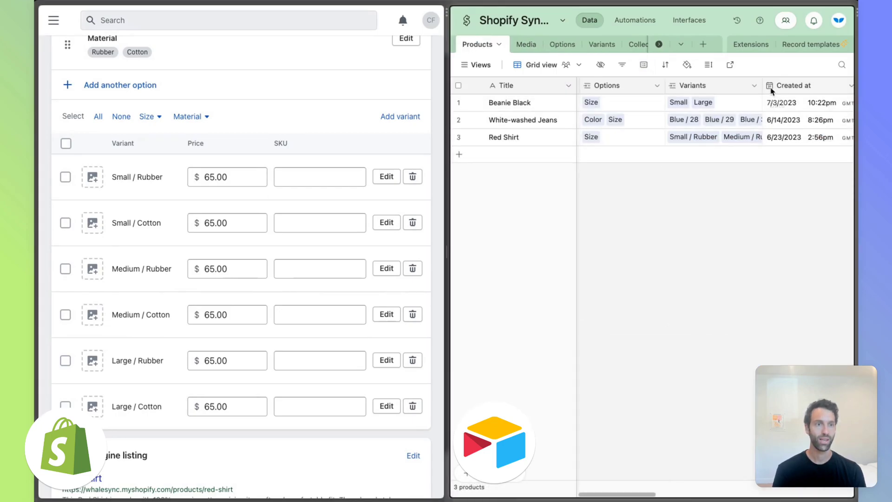
drag(762, 85, 849, 85)
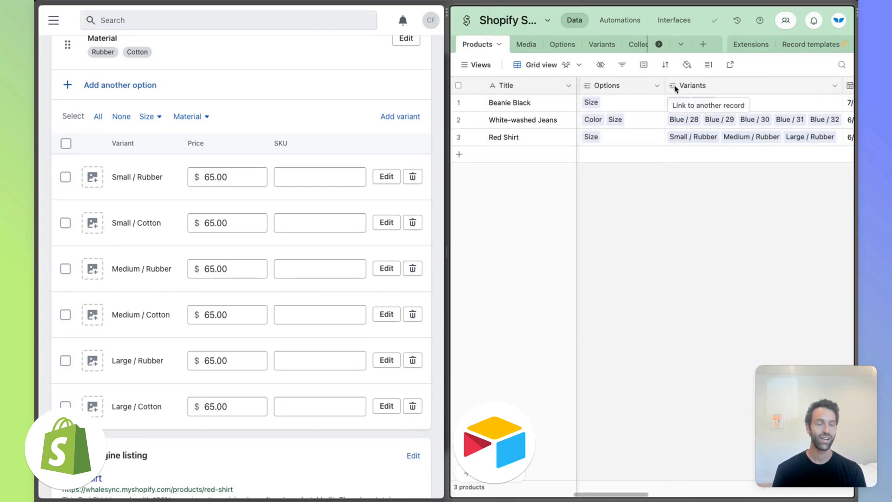
scroll(697, 142, right, 2)
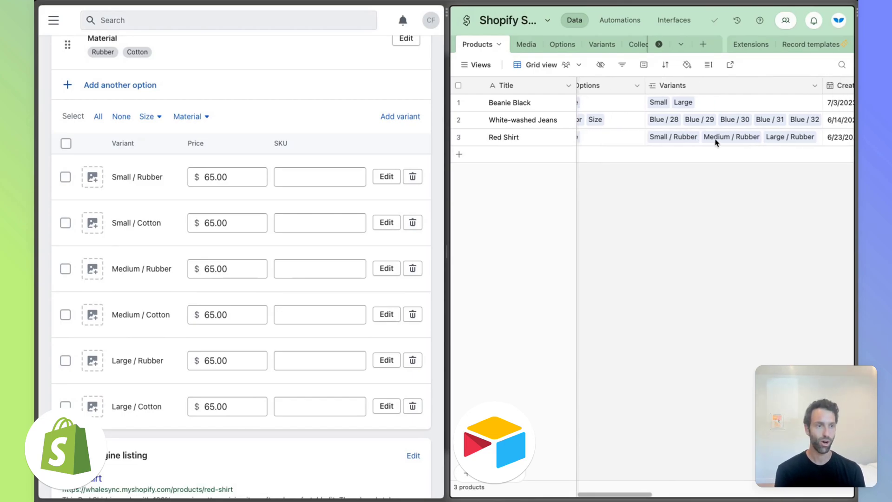
scroll(780, 144, left, 3)
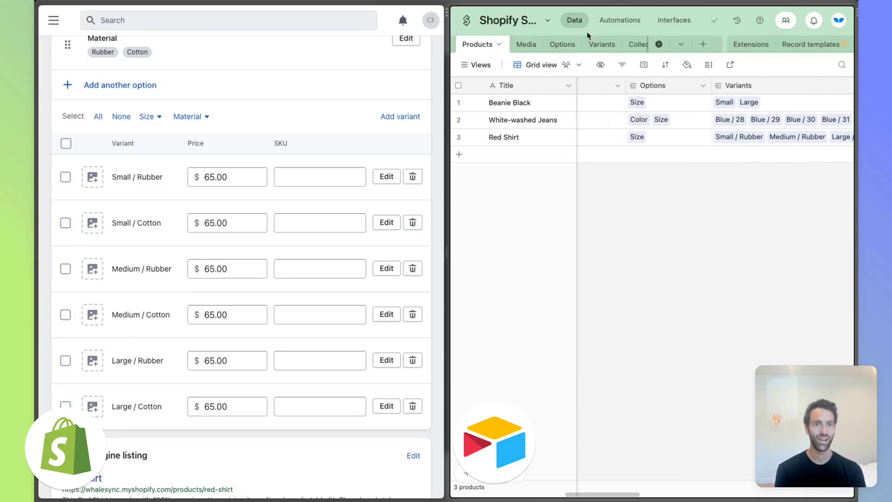
click(601, 44)
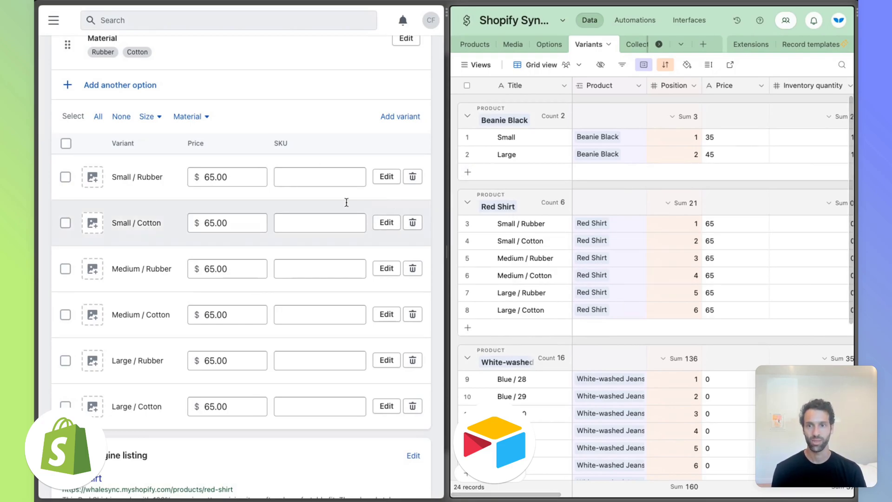
scroll(313, 146, up, 10)
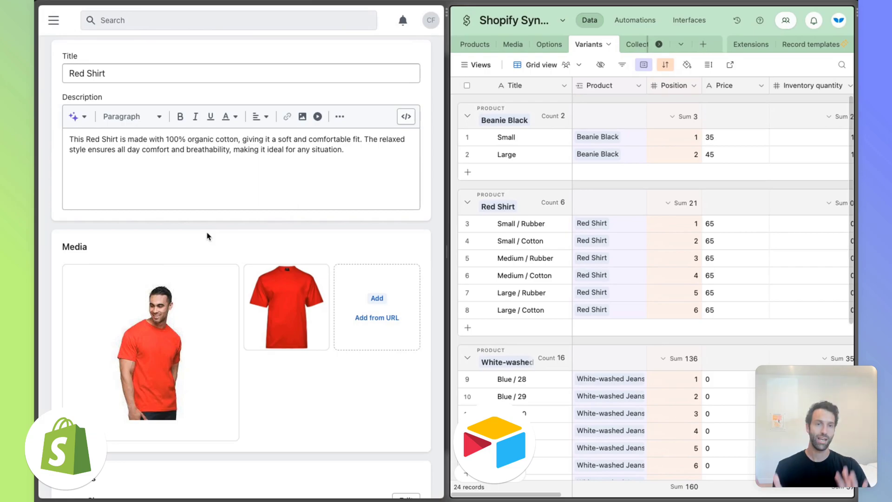
- Add a new blank row at the bottom of the Media table's grid of 7 image records
click(512, 44)
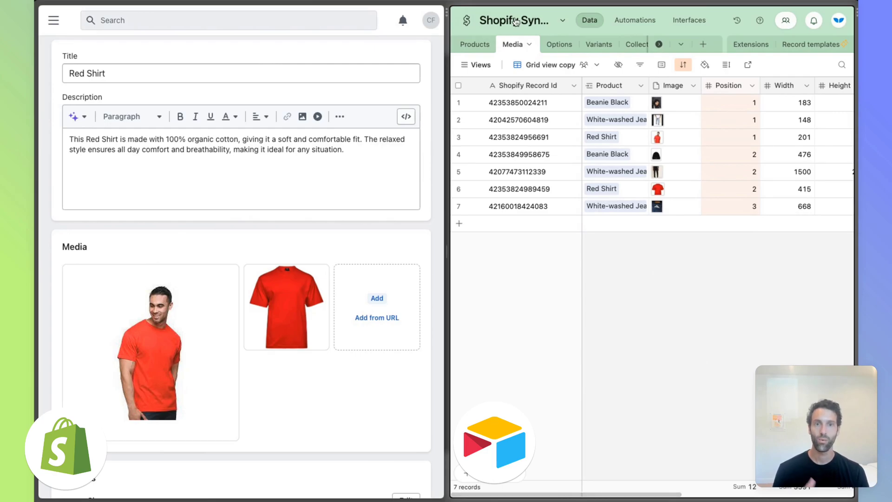
click(474, 45)
scroll(640, 130, left, 10)
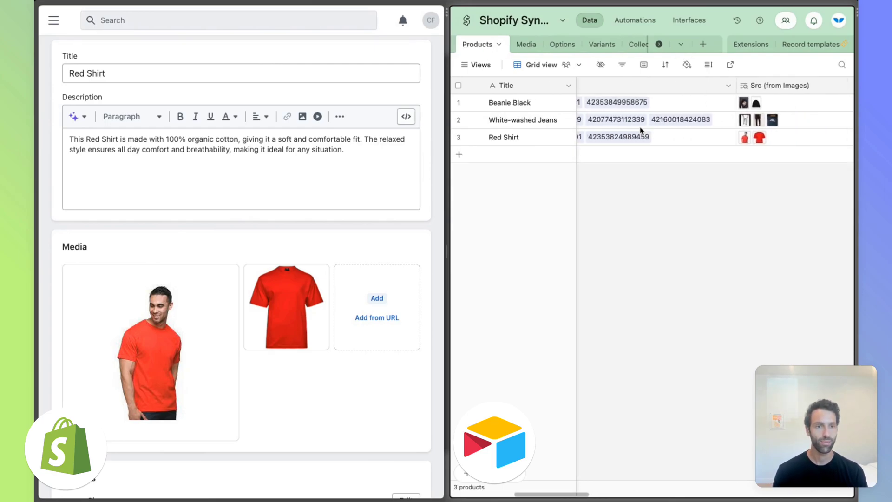
scroll(640, 130, right, 5)
scroll(640, 130, right, 2)
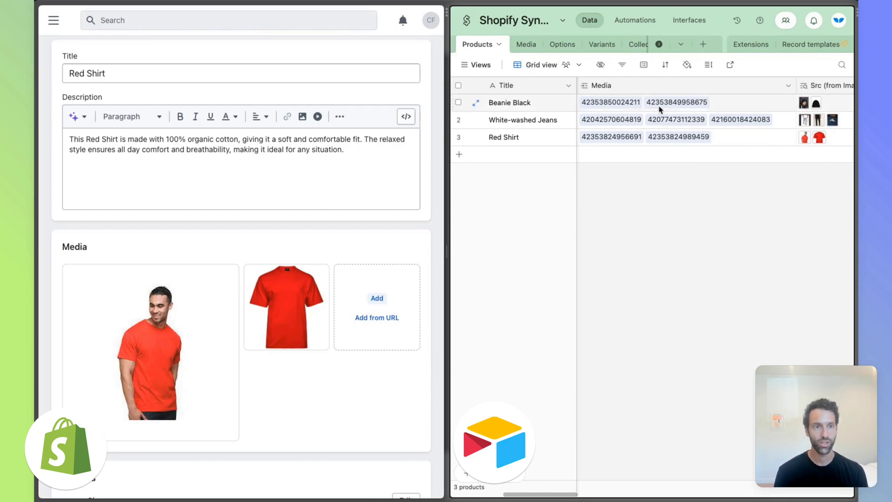
scroll(697, 126, right, 4)
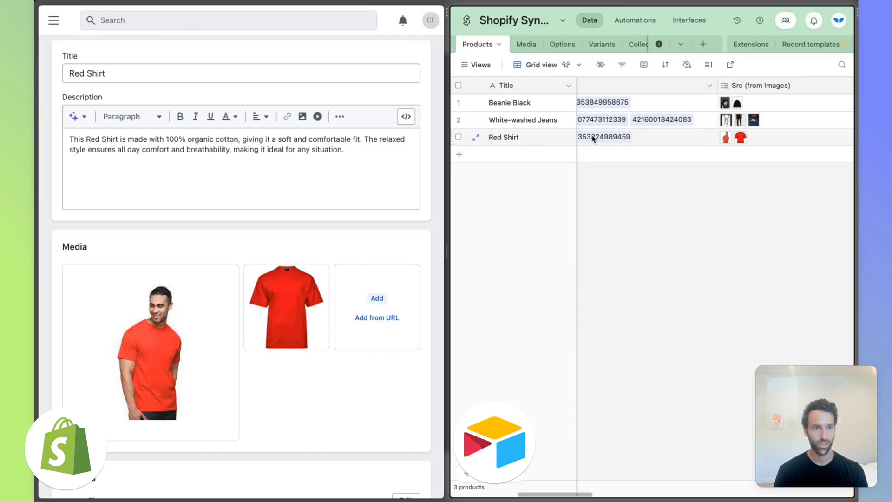
scroll(664, 134, left, 2)
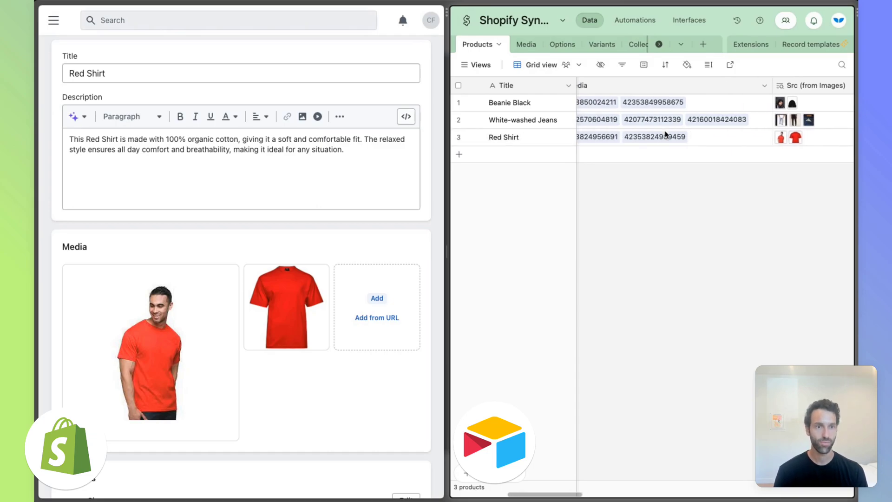
click(534, 45)
click(506, 223)
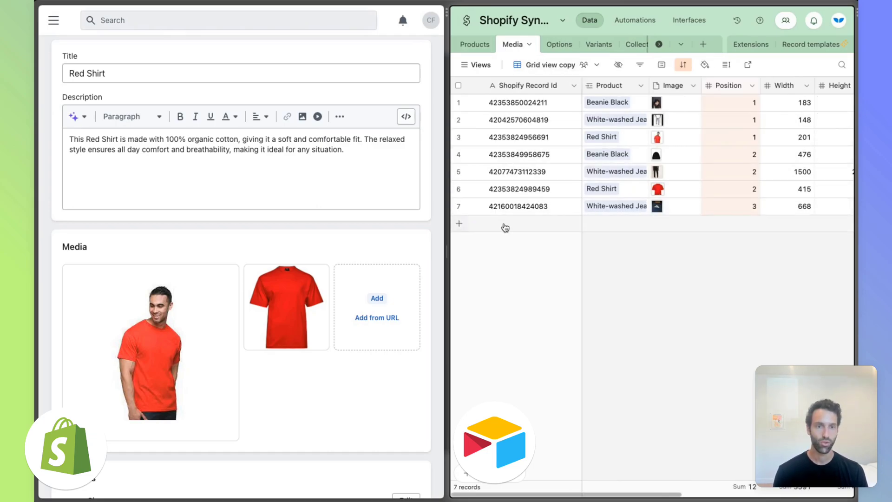
- Upload Whalesync Logo.png into the new media record's Image cell
drag(656, 218, 657, 215)
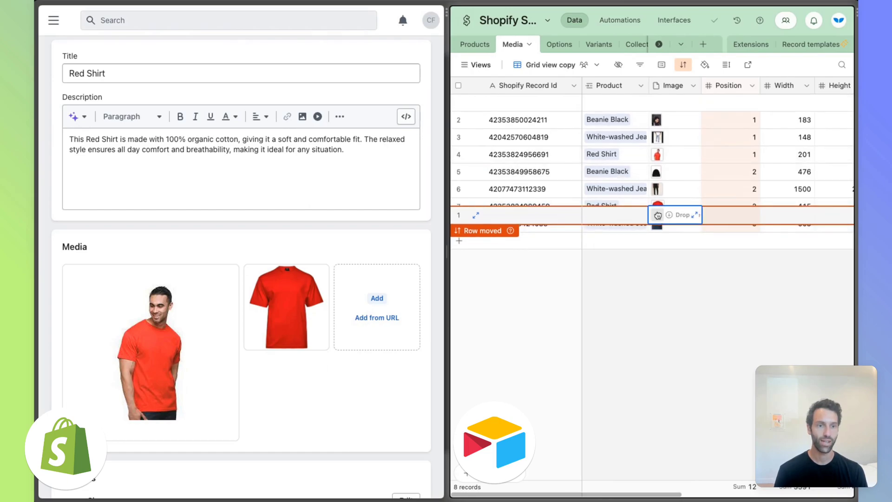
click(657, 215)
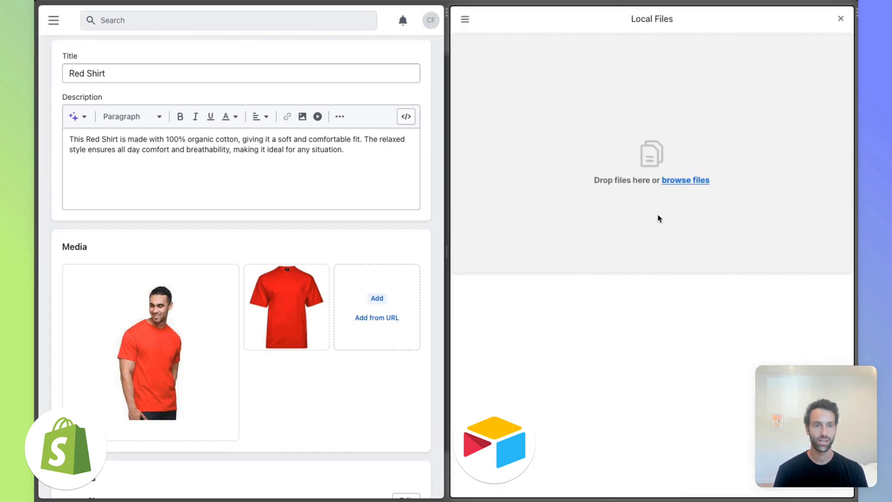
click(668, 181)
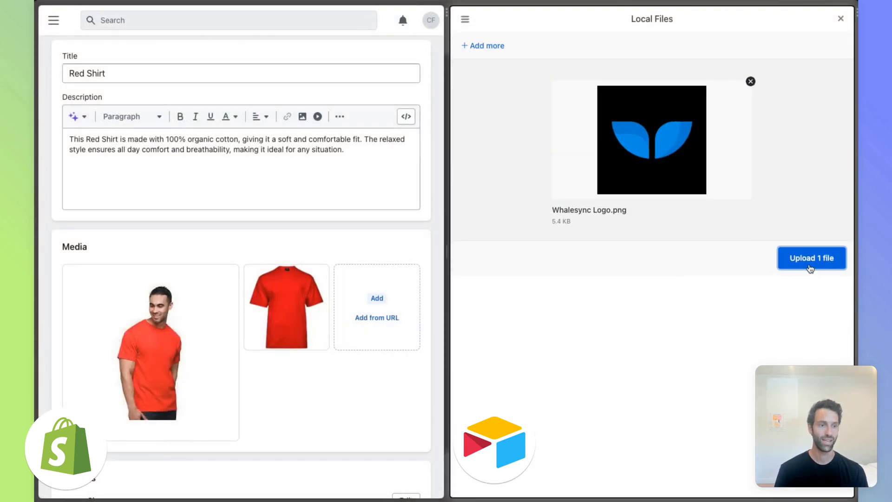
click(810, 268)
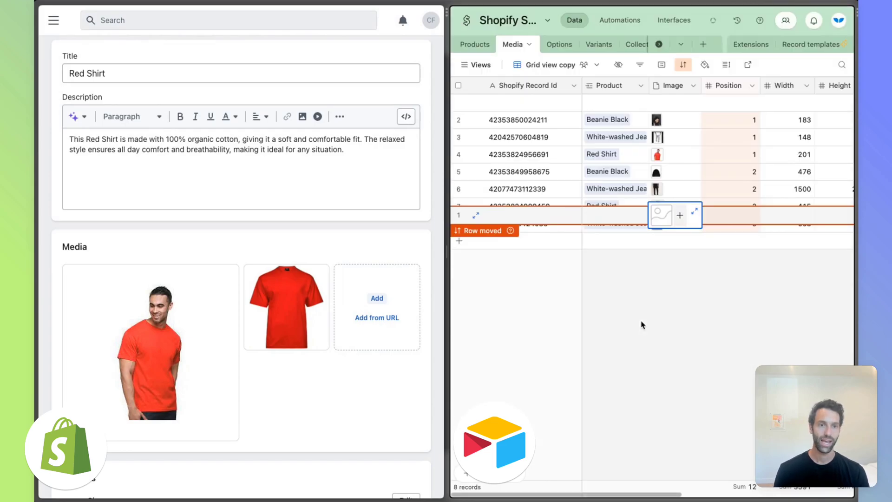
click(641, 324)
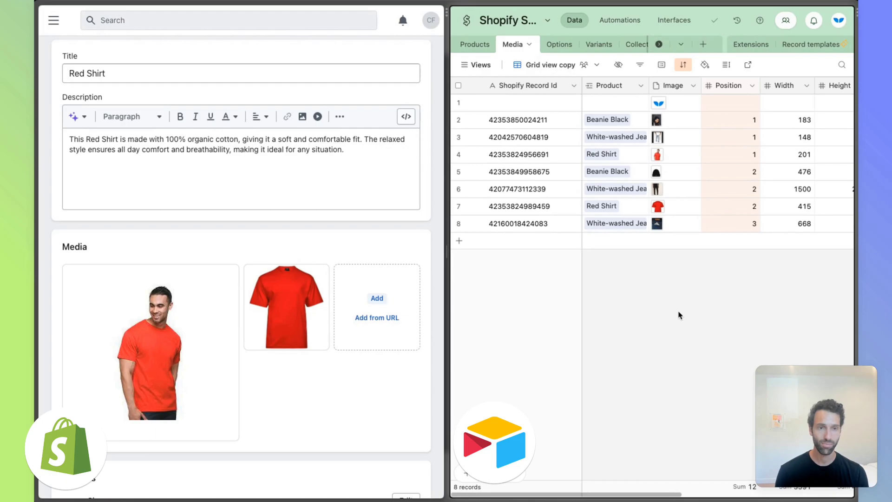
- Link the new image record to Red Shirt and confirm it in the Products table
click(476, 46)
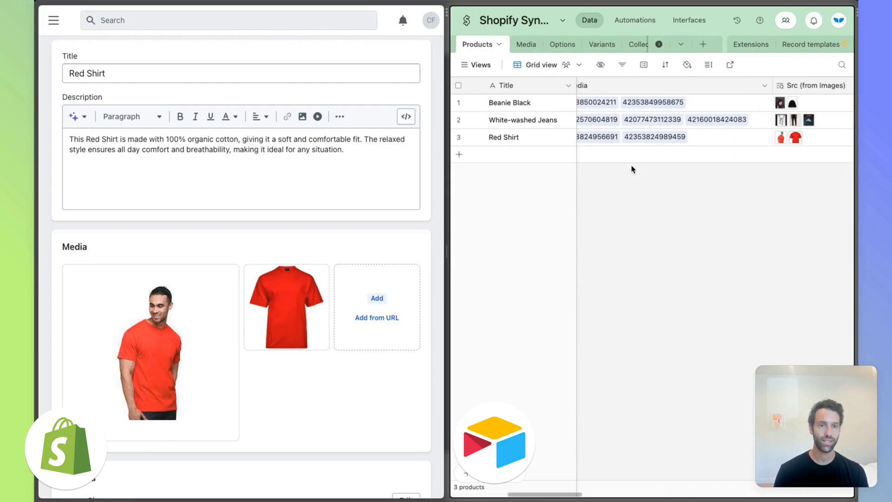
click(525, 45)
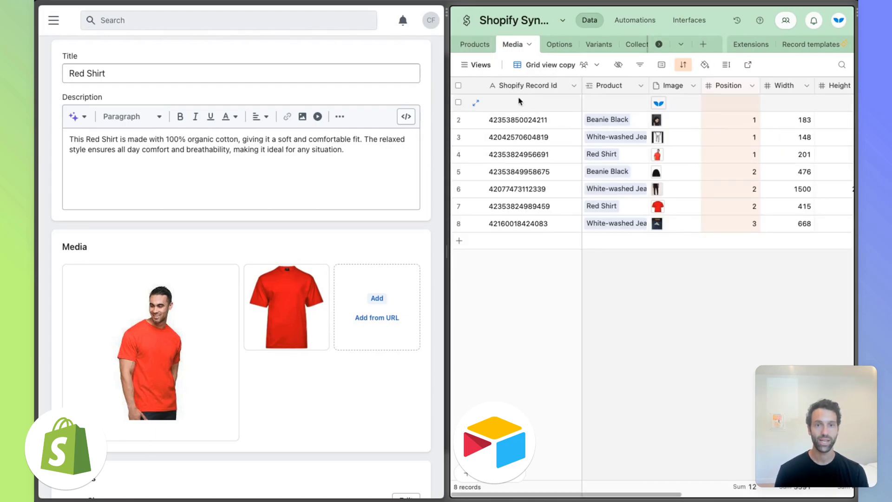
click(624, 104)
click(589, 103)
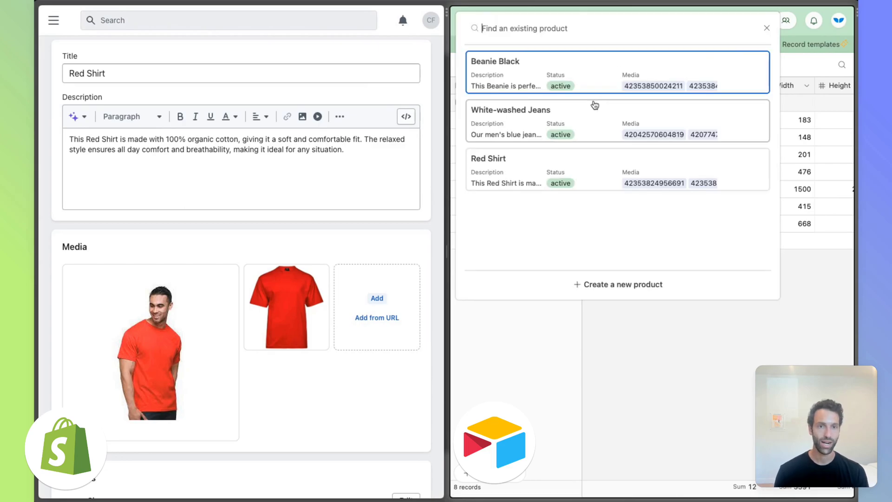
click(495, 167)
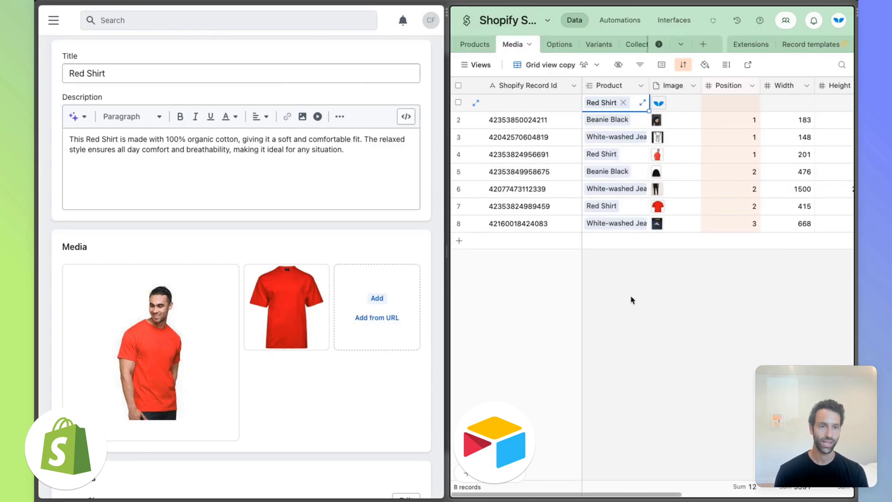
click(473, 46)
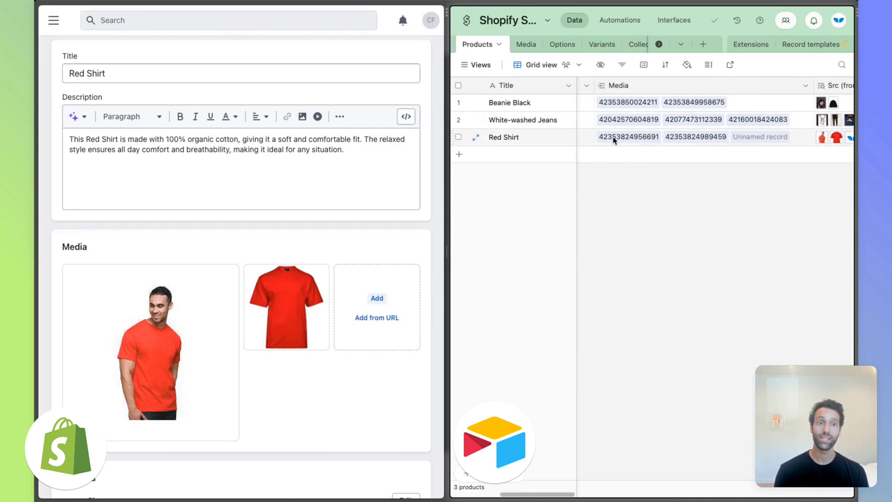
scroll(613, 140, right, 2)
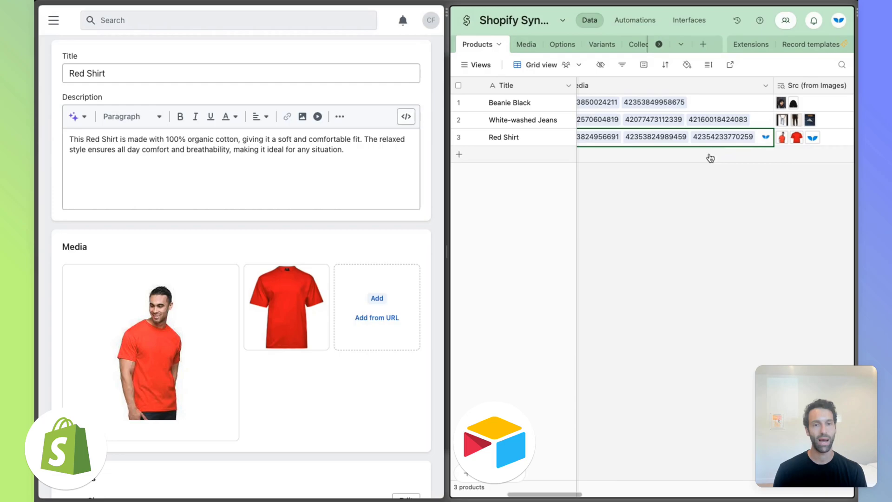
- Reload Shopify's Red Shirt page and find the Whalesync logo as its third Media image
click(331, 228)
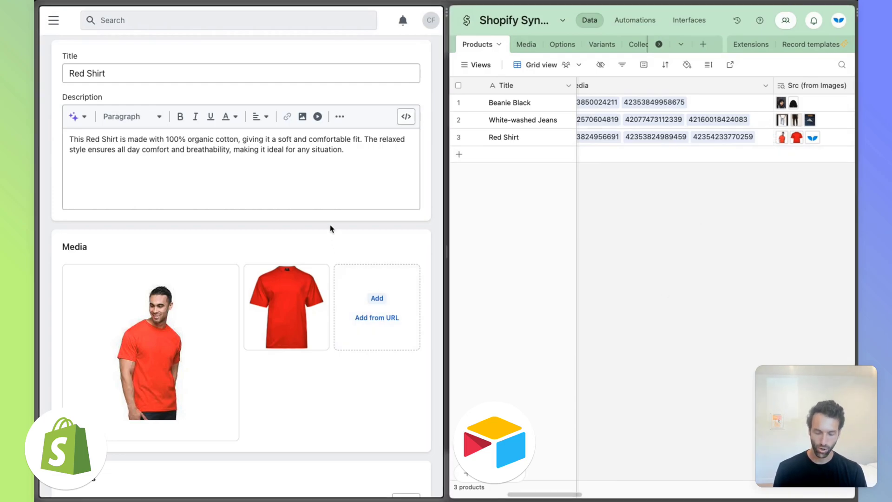
key(super+r)
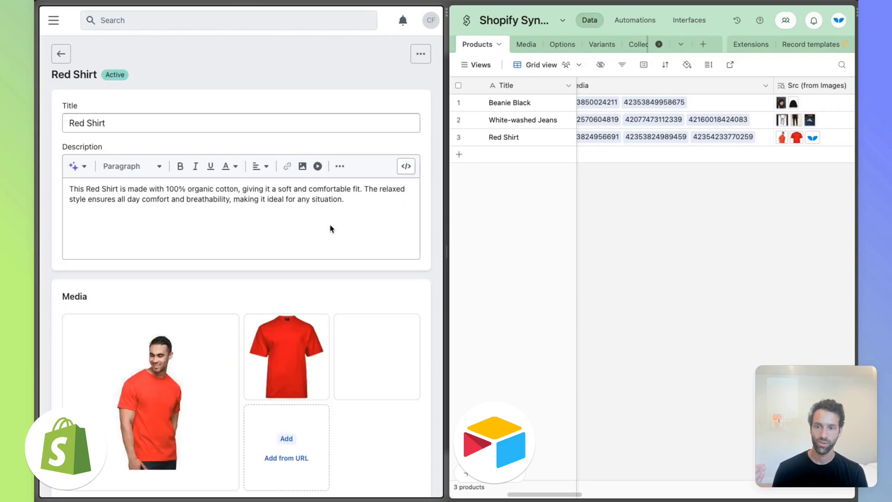
scroll(331, 229, down, 2)
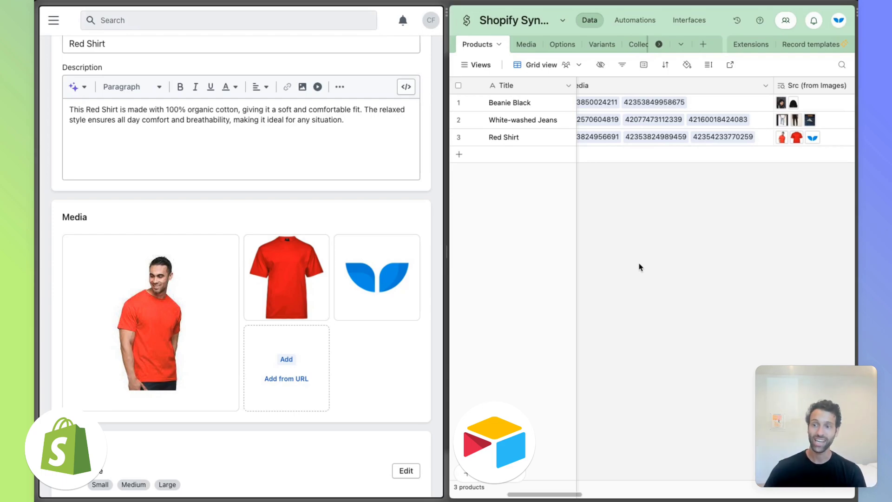
scroll(659, 147, left, 2)
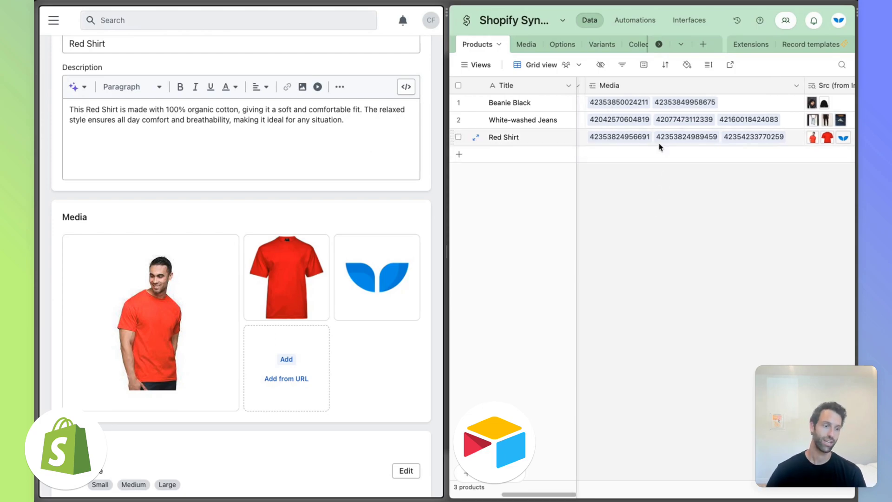